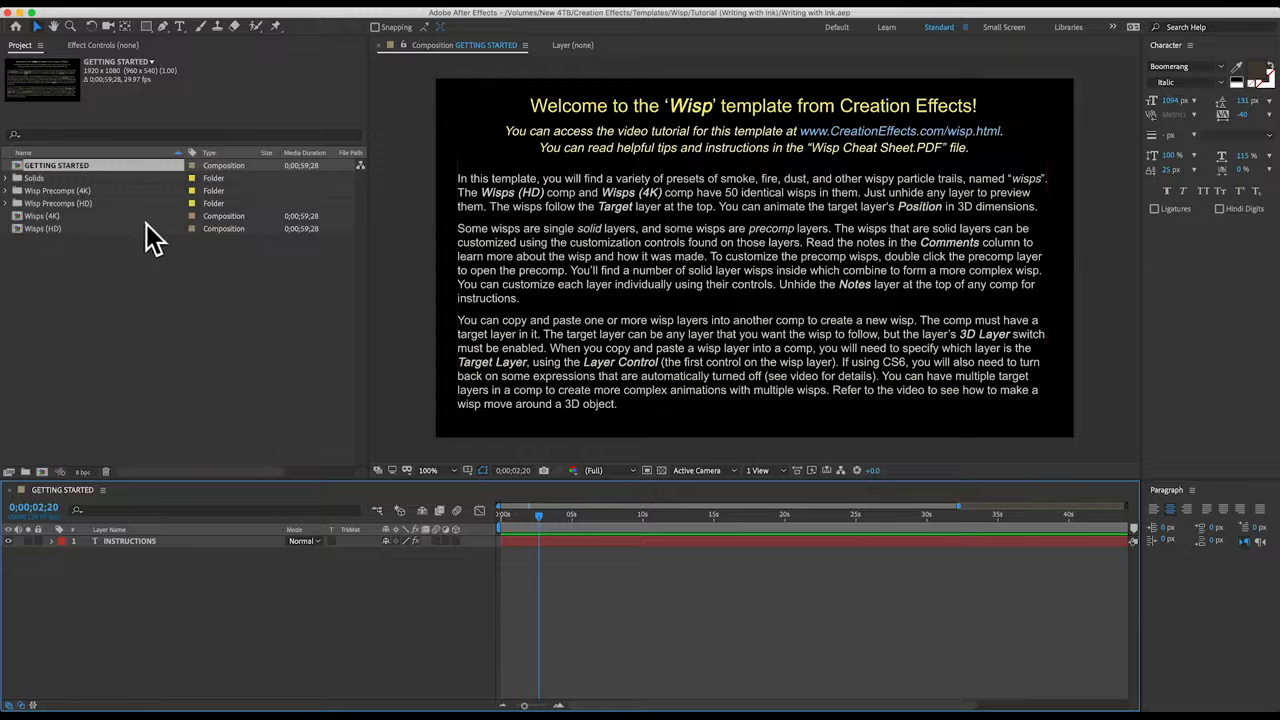
# Open the Wisps (HD) composition and, from its layers, open the Ink Bleed precomp
pyautogui.click(45, 216)
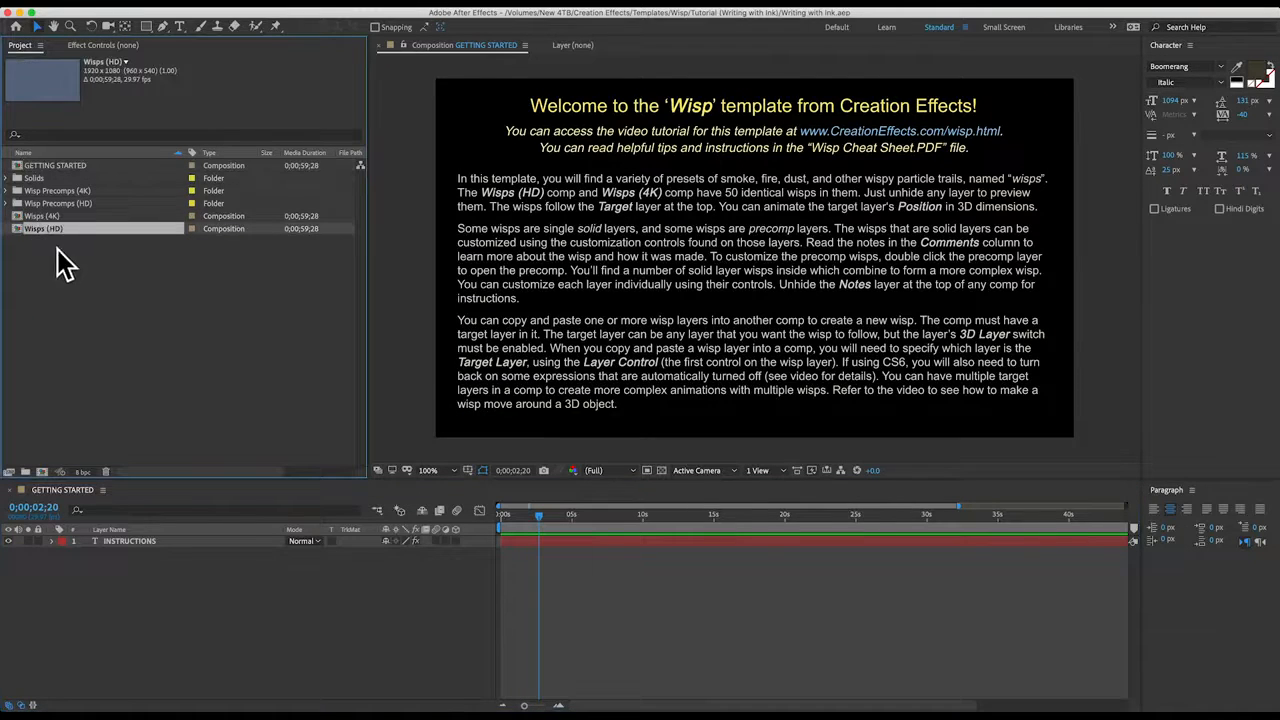
pyautogui.click(35, 228)
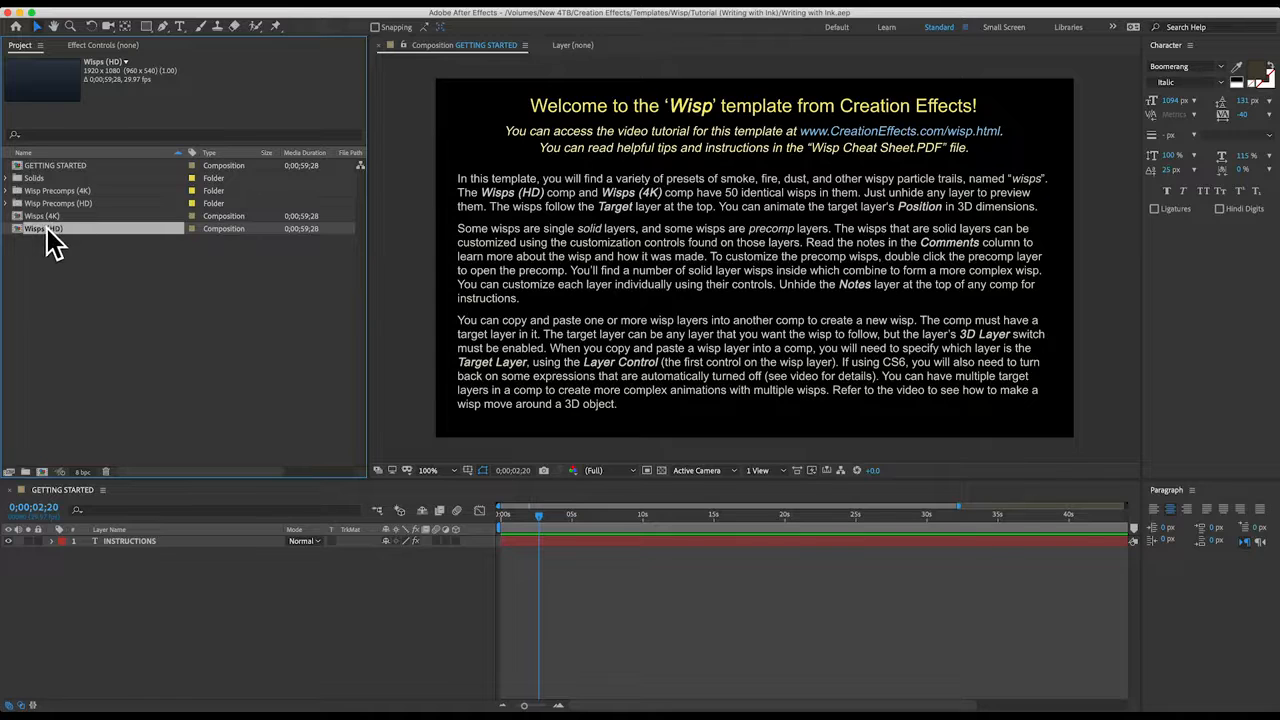
pyautogui.doubleClick(47, 228)
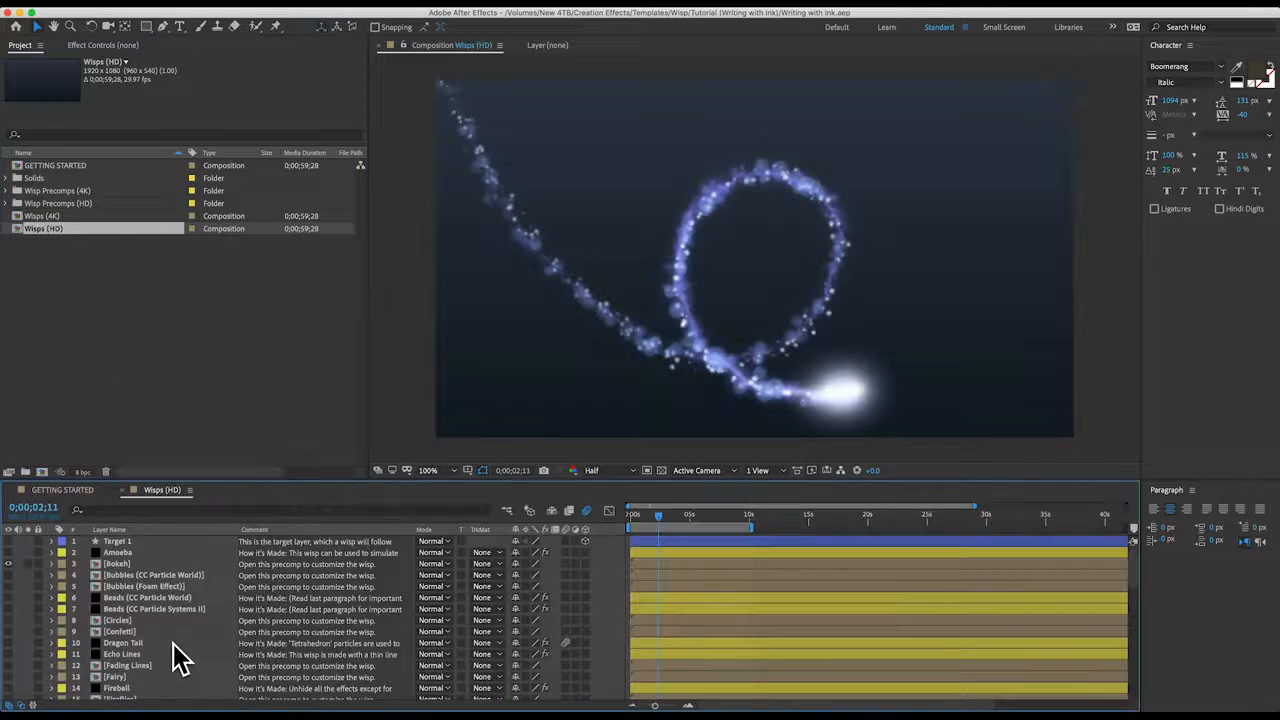
pyautogui.scroll(-5, 178, 652)
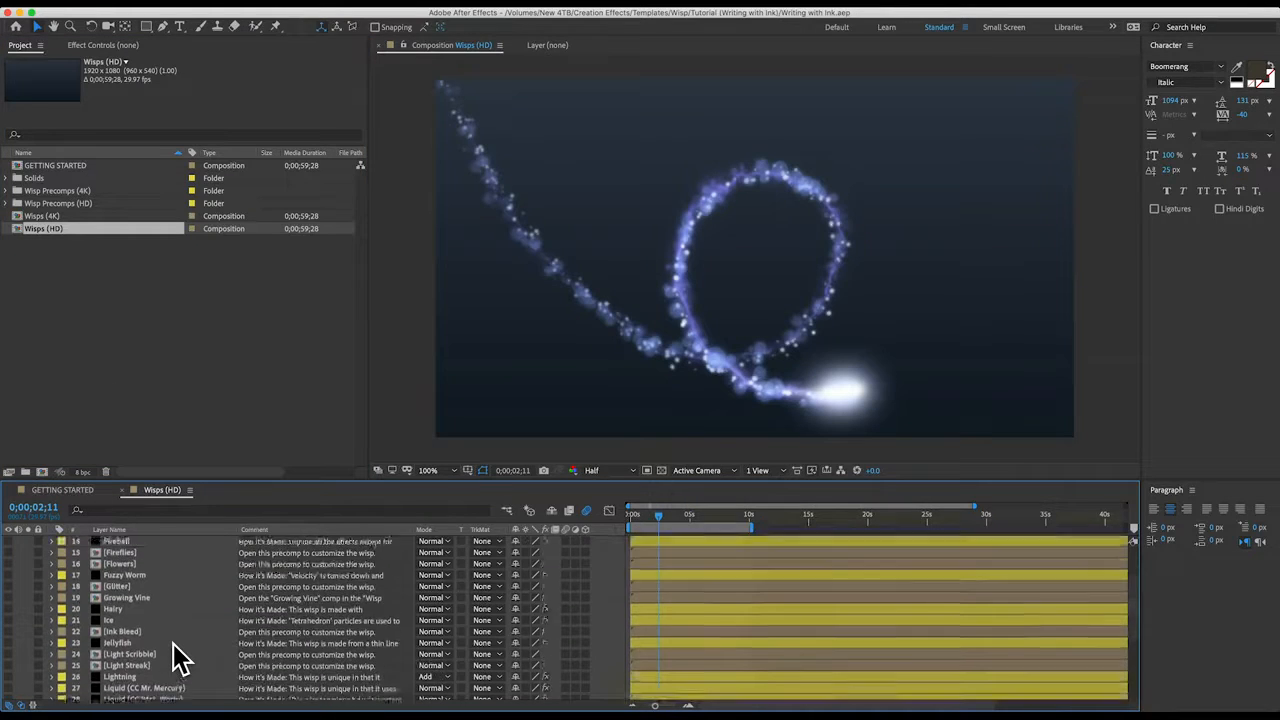
pyautogui.doubleClick(119, 618)
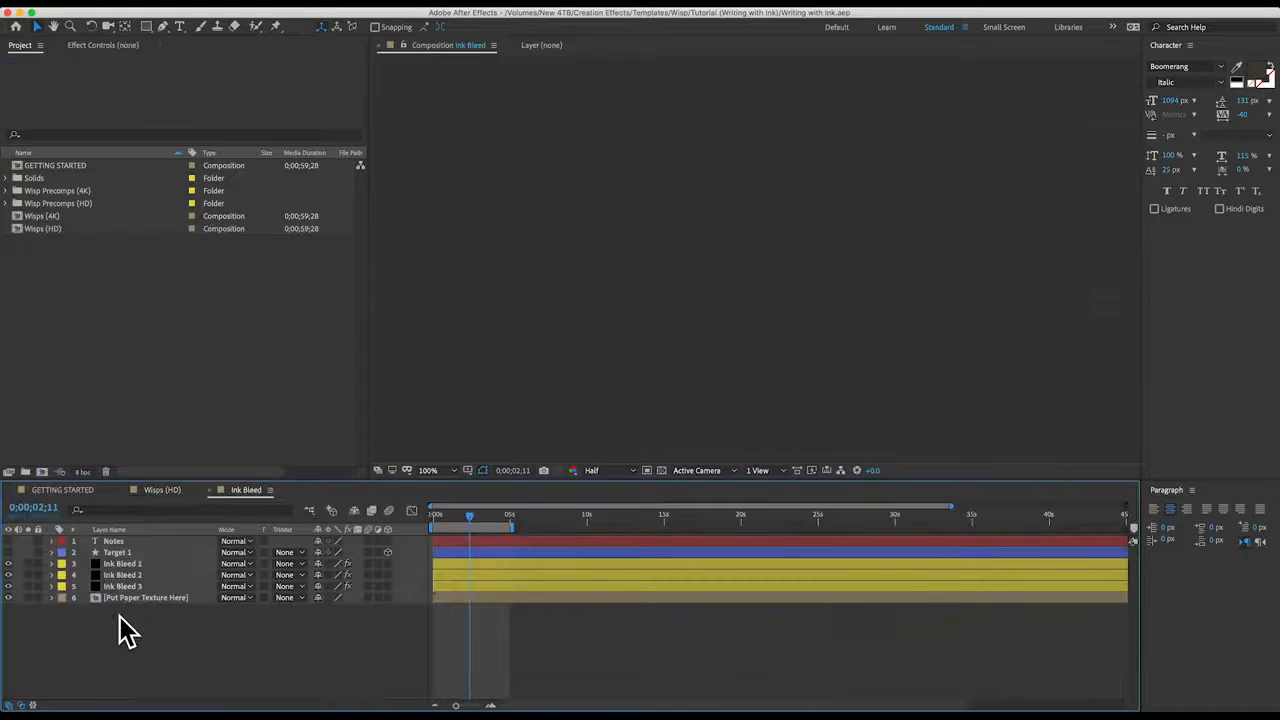
# Preview the Ink Bleed animation from its first frame and stop at 0;00;03;12
pyautogui.press('Home')
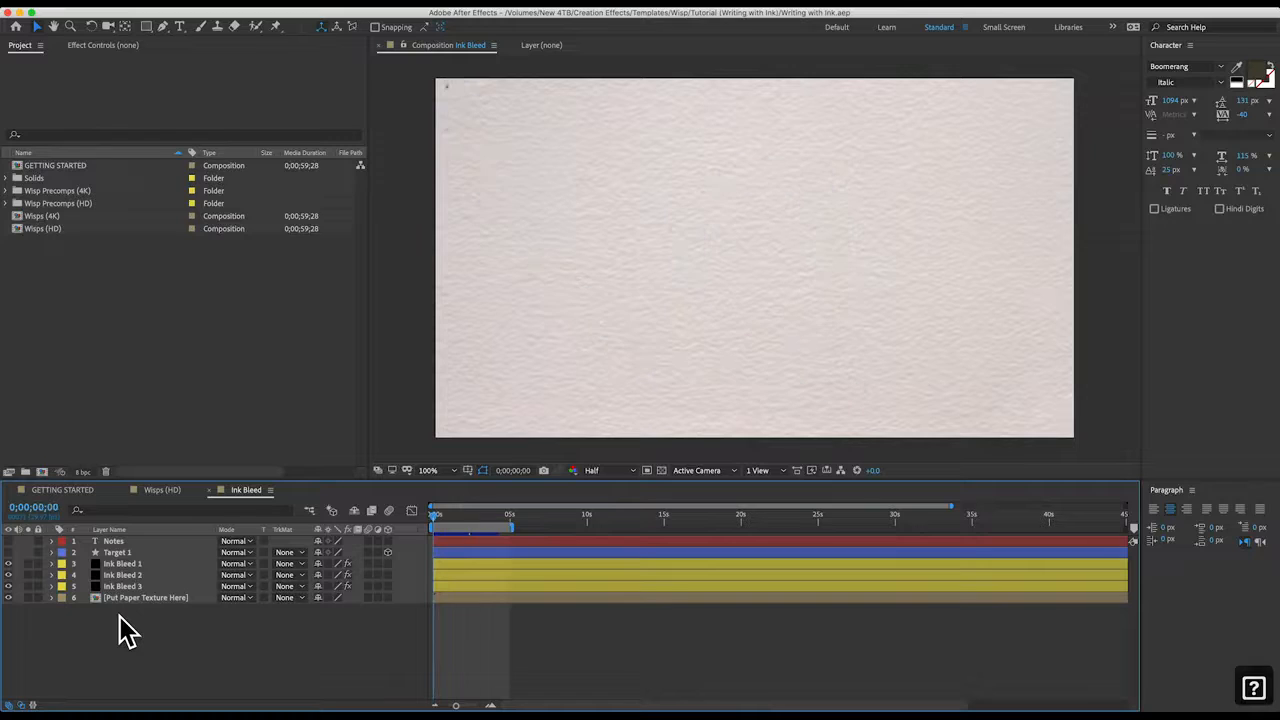
pyautogui.press('KP_0')
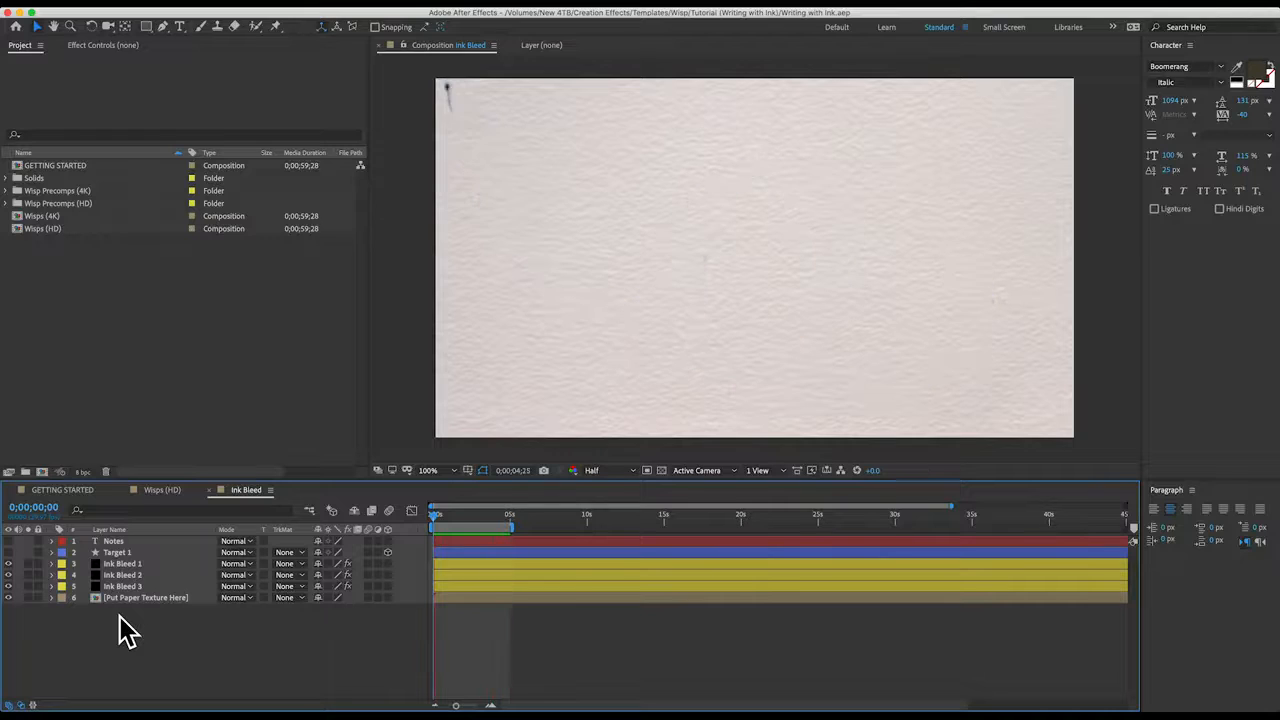
pyautogui.press('space')
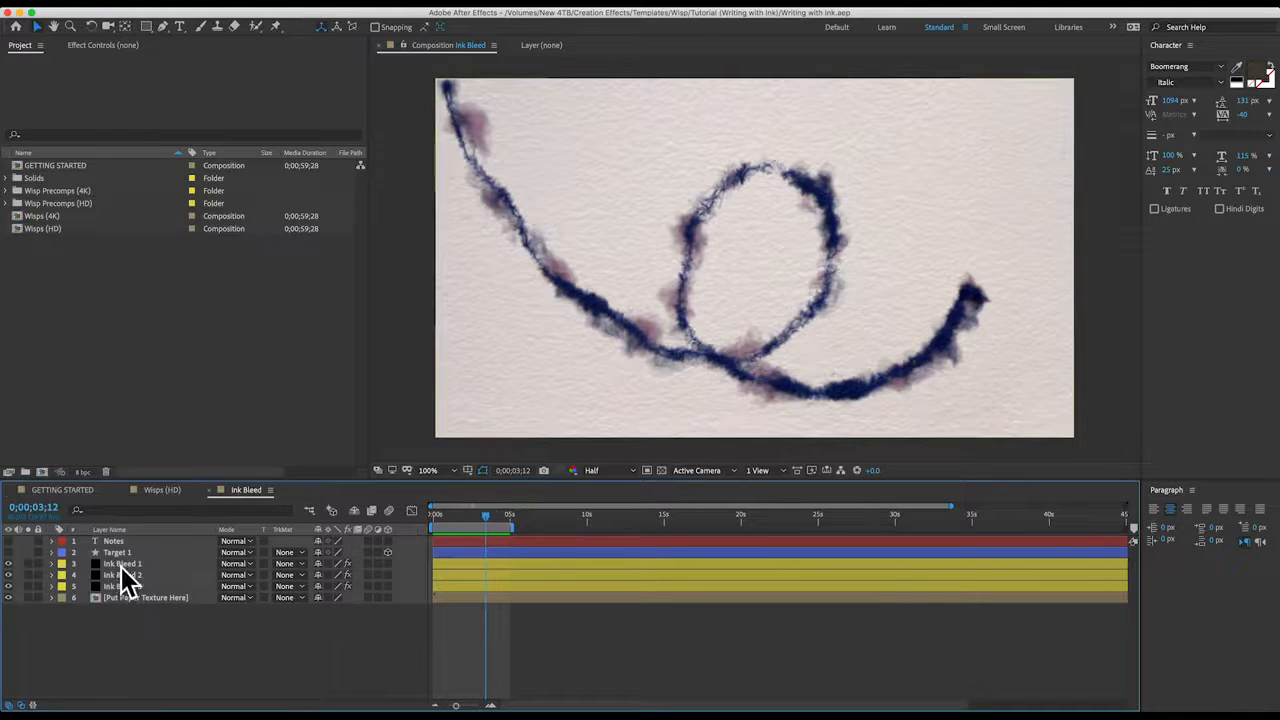
# Inspect the Ink Bleed layers by soloing them individually, and restore the full composite view
pyautogui.click(28, 564)
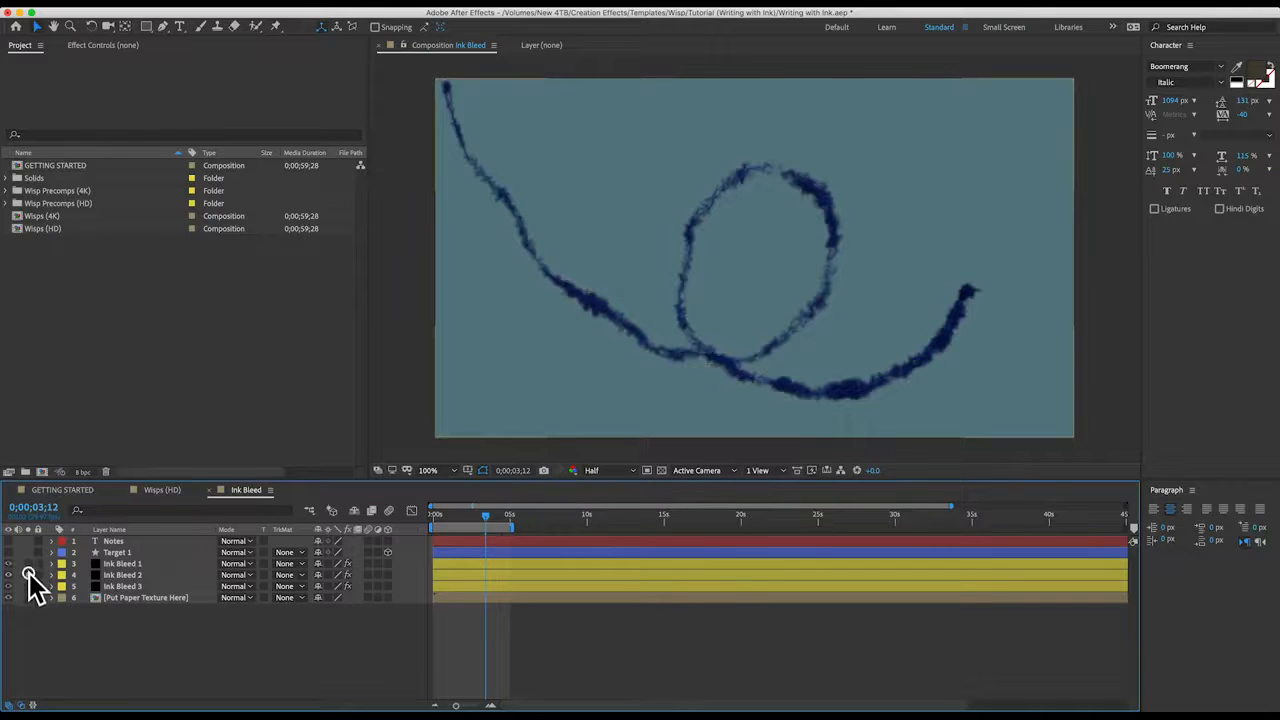
pyautogui.click(28, 575)
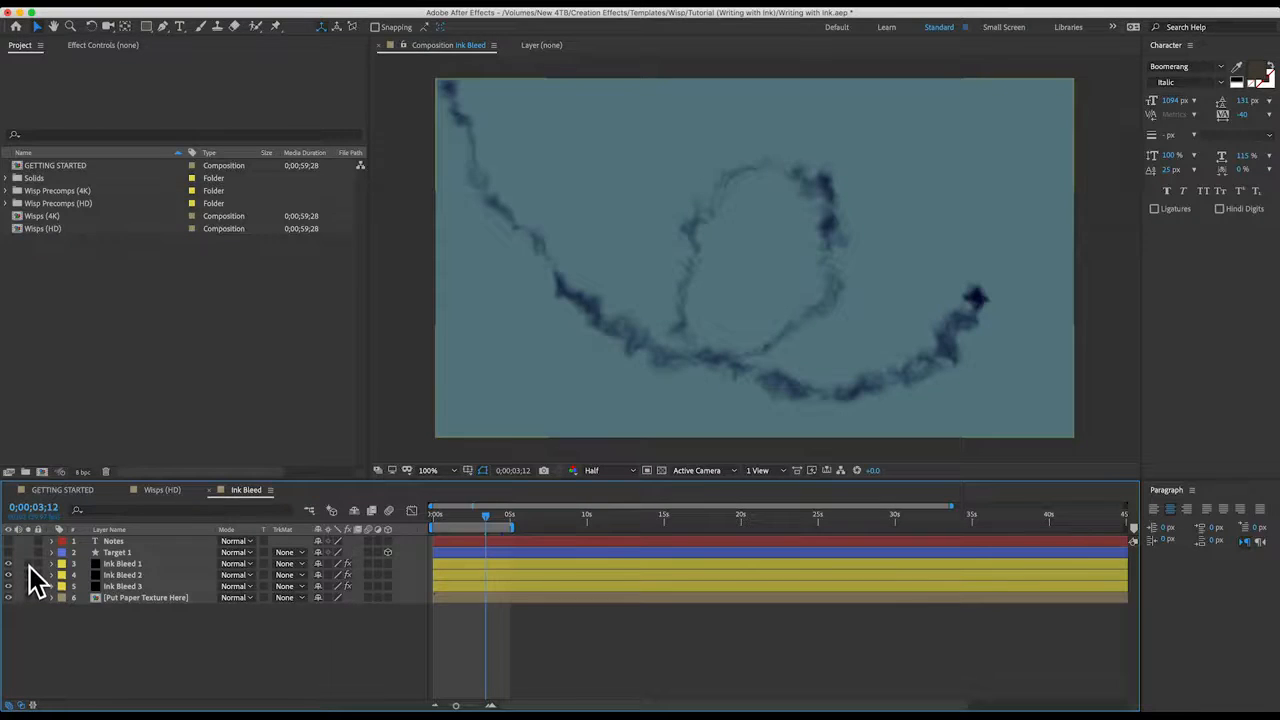
pyautogui.click(28, 575)
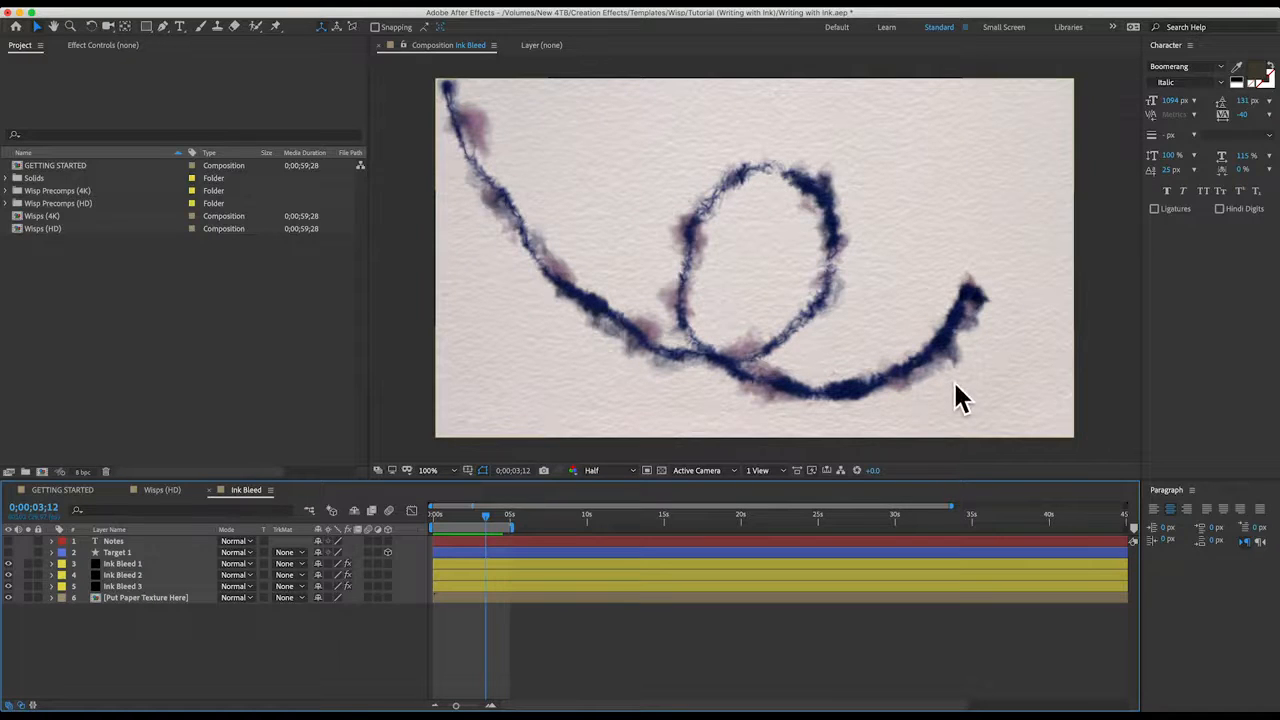
# Solo the Target 1 layer to view its motion path and reveal its Position keyframes
pyautogui.click(115, 552)
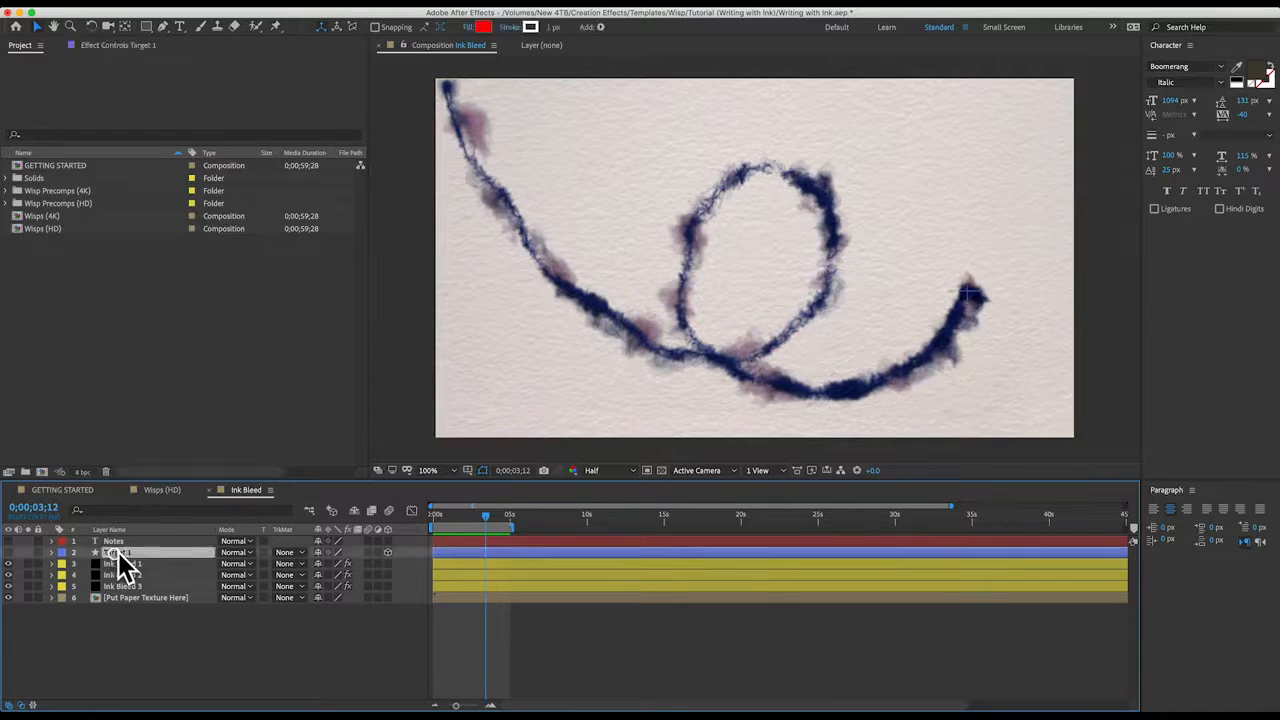
pyautogui.click(27, 552)
pyautogui.click(308, 610)
pyautogui.click(483, 554)
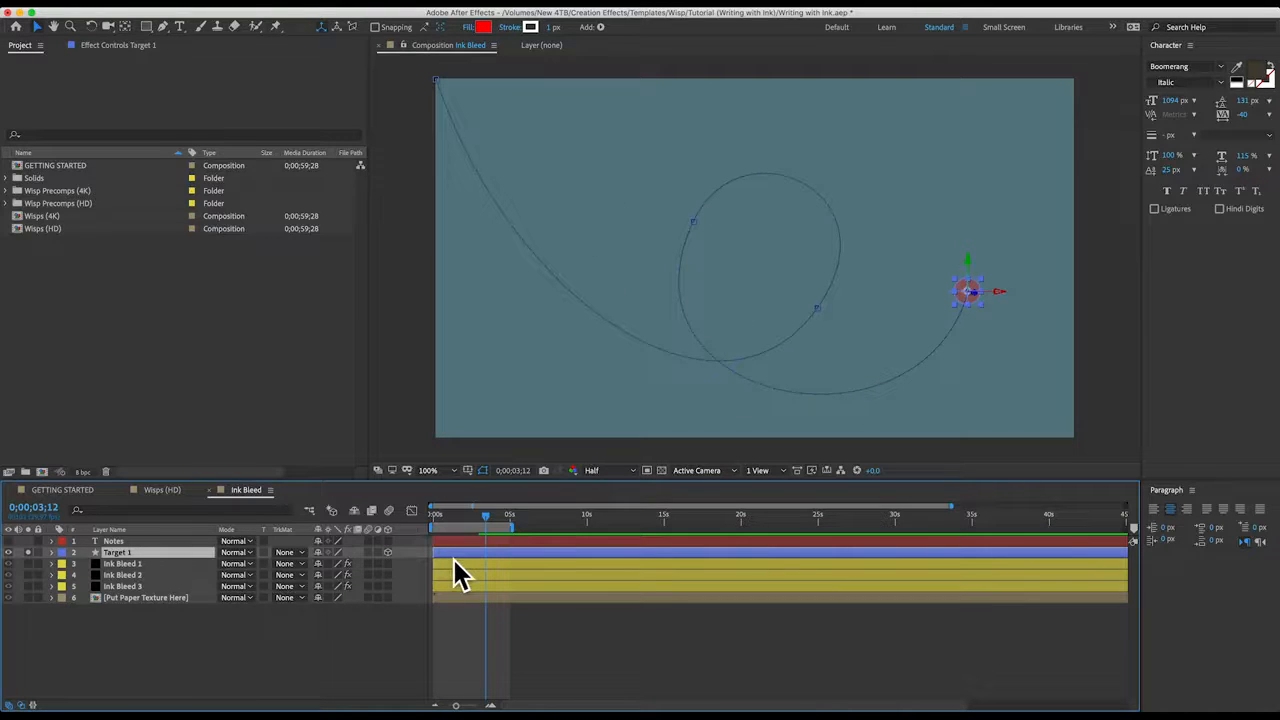
pyautogui.press('u')
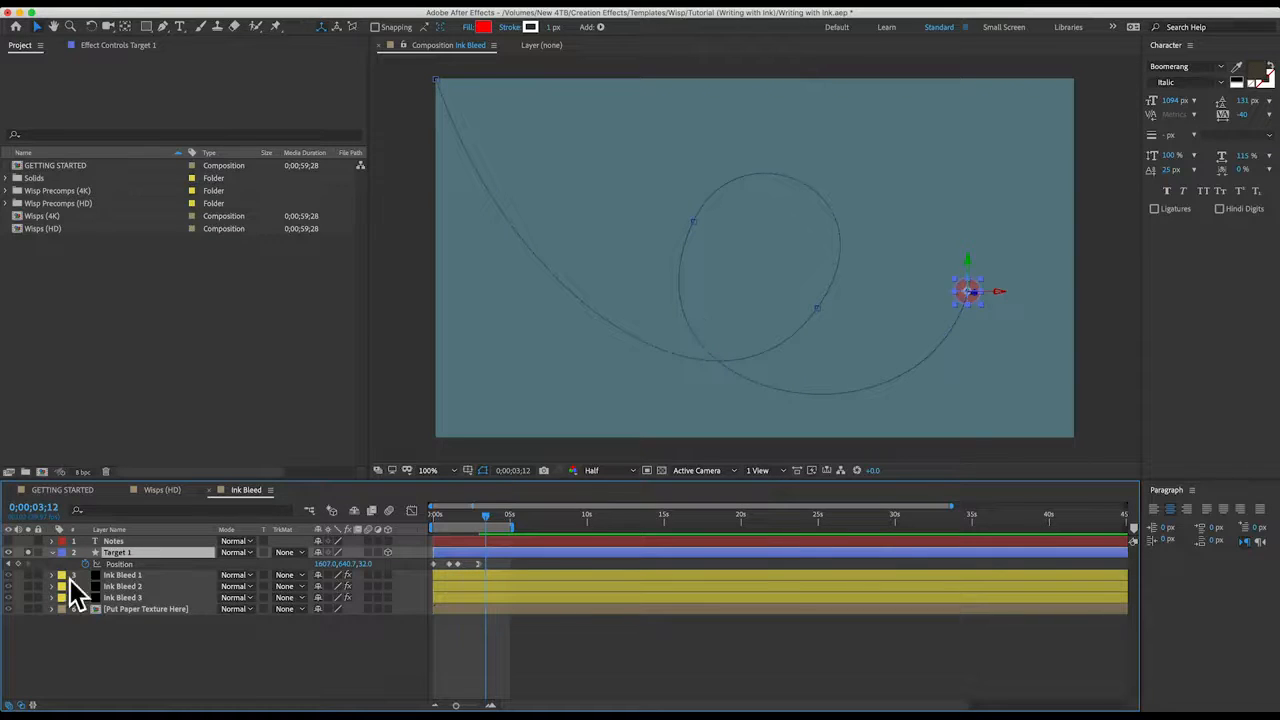
# Examine the particle and warp controls and the effects applied to the Ink Bleed 1 layer
pyautogui.click(135, 577)
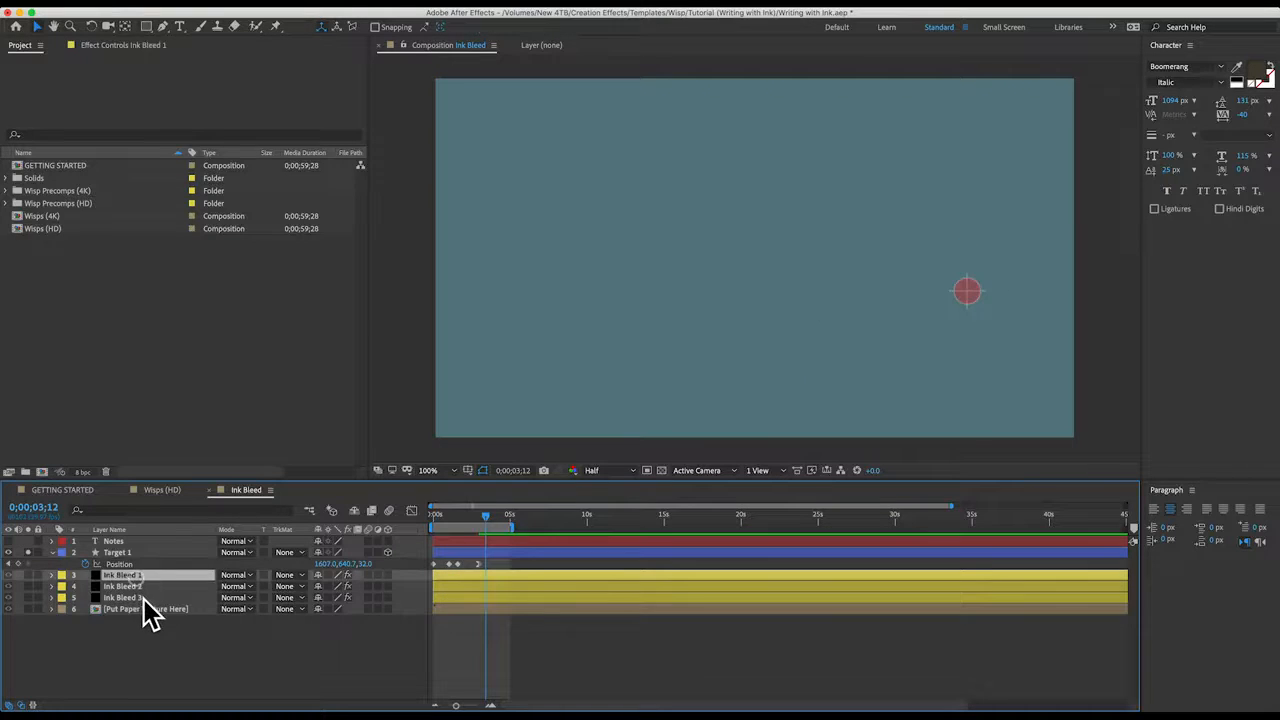
pyautogui.click(128, 45)
pyautogui.scroll(-10, 25, 380)
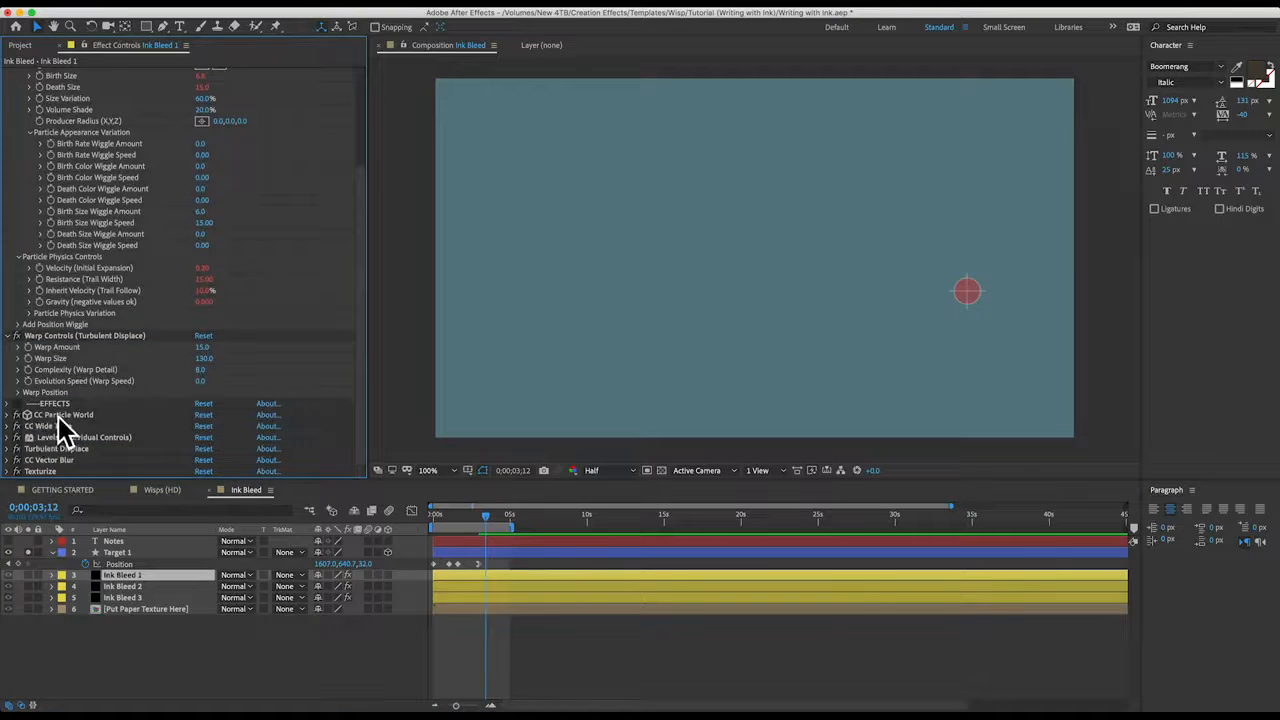
# Turn off the solo and visibility of Target 1 and hide the three Ink Bleed layers, leaving only the paper texture
pyautogui.click(120, 554)
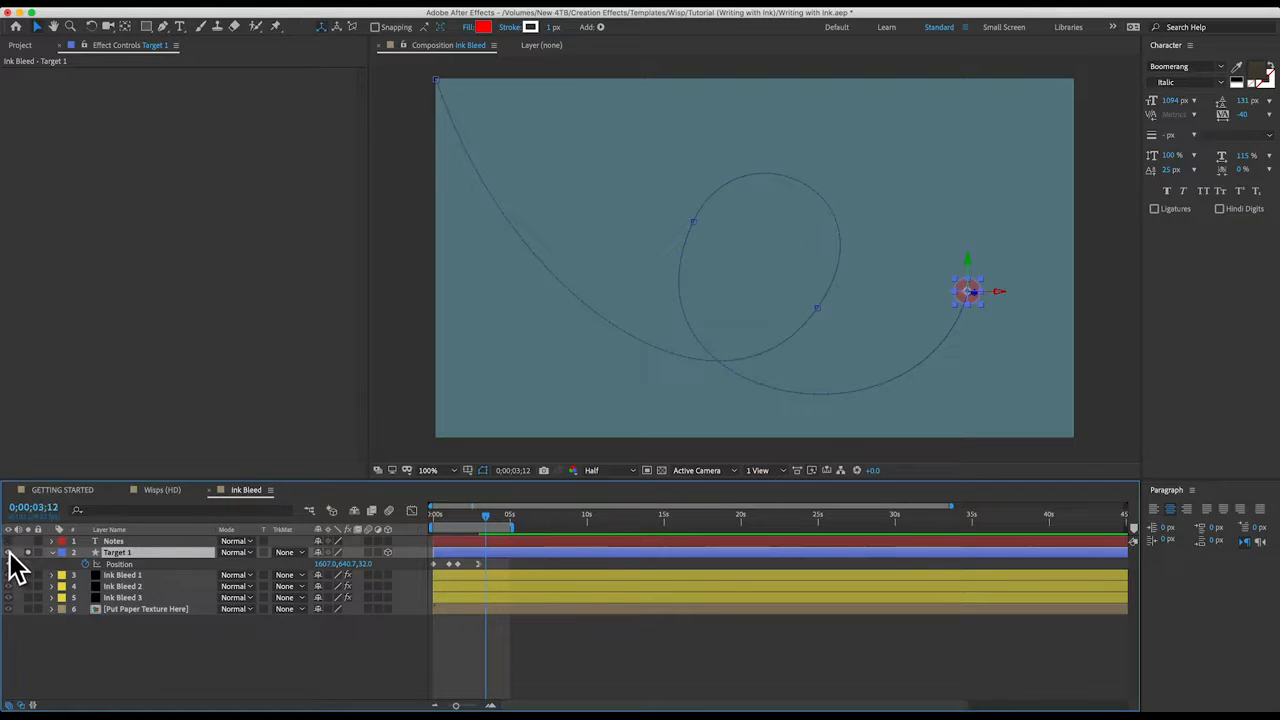
pyautogui.click(130, 684)
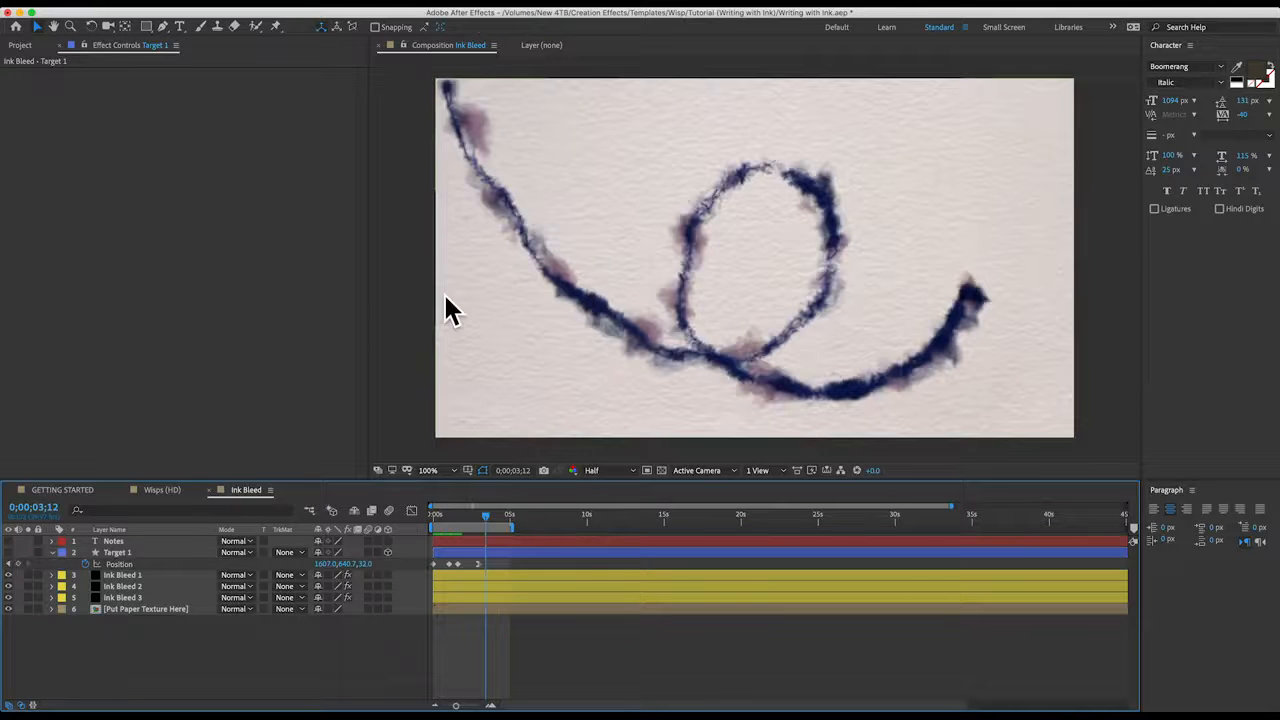
pyautogui.moveTo(7, 575); pyautogui.dragTo(6, 597)
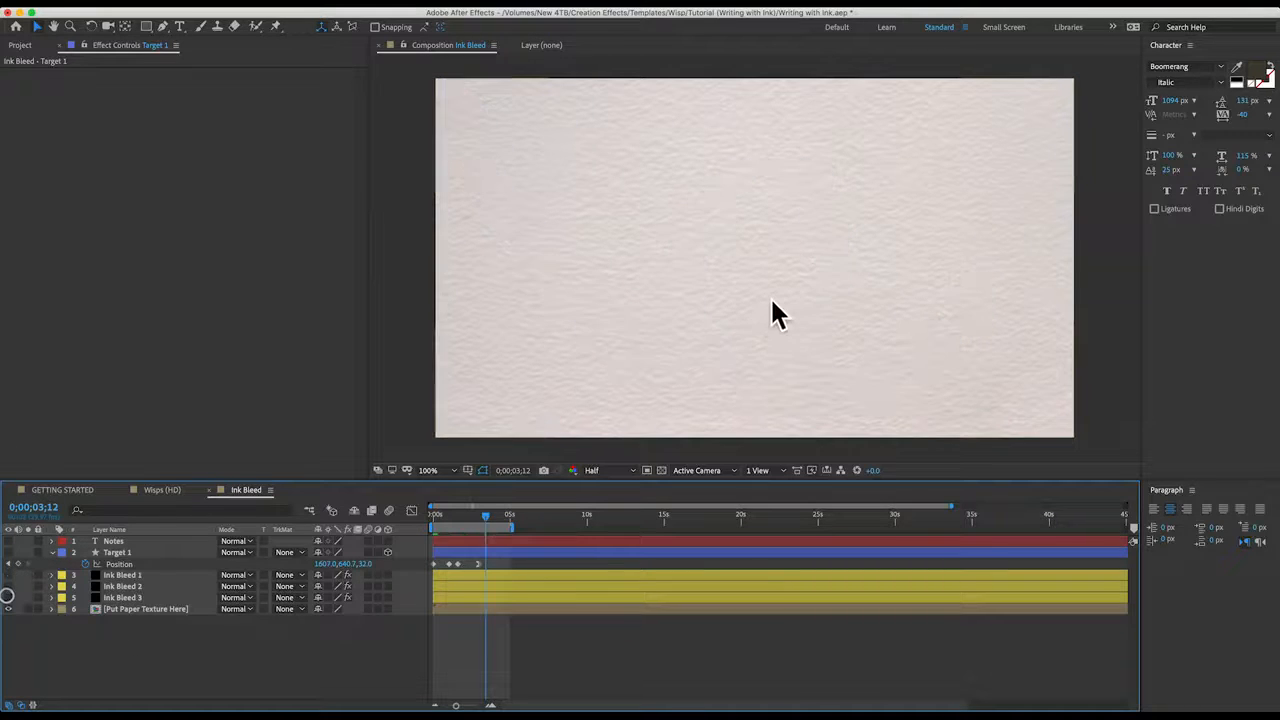
# Add a large text layer reading "ink" over the paper texture
pyautogui.click(179, 26)
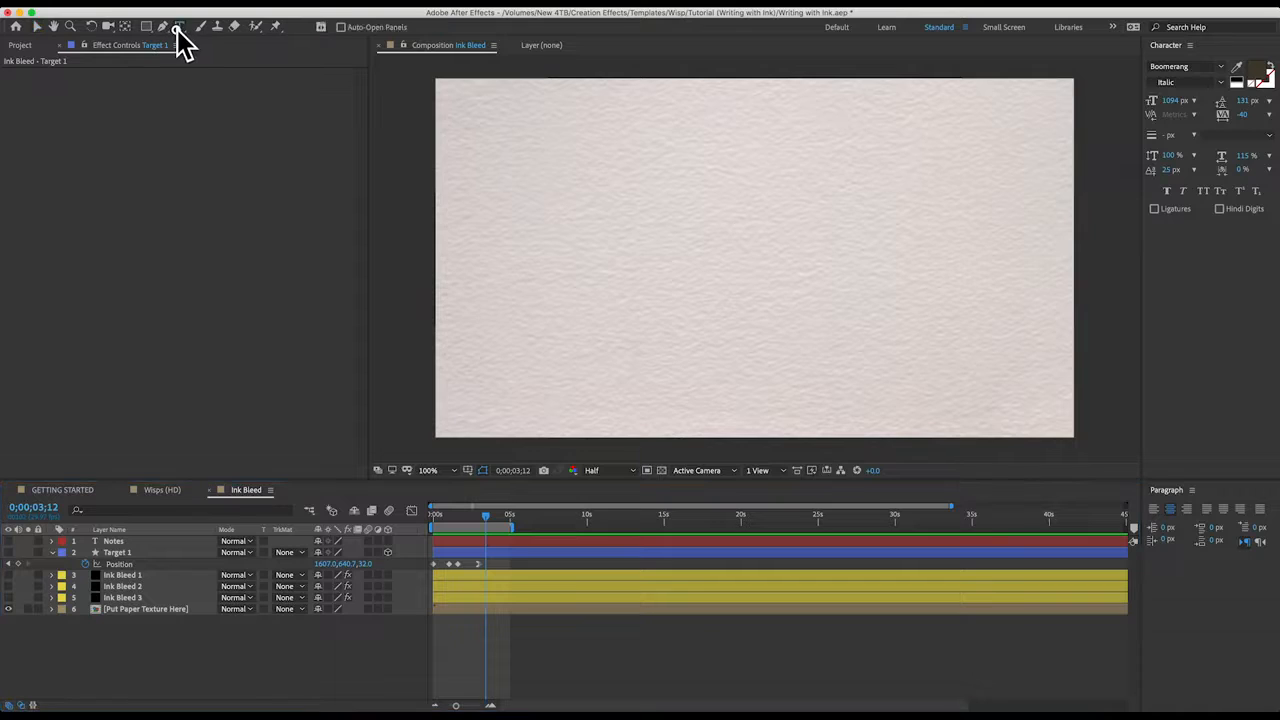
pyautogui.click(759, 335)
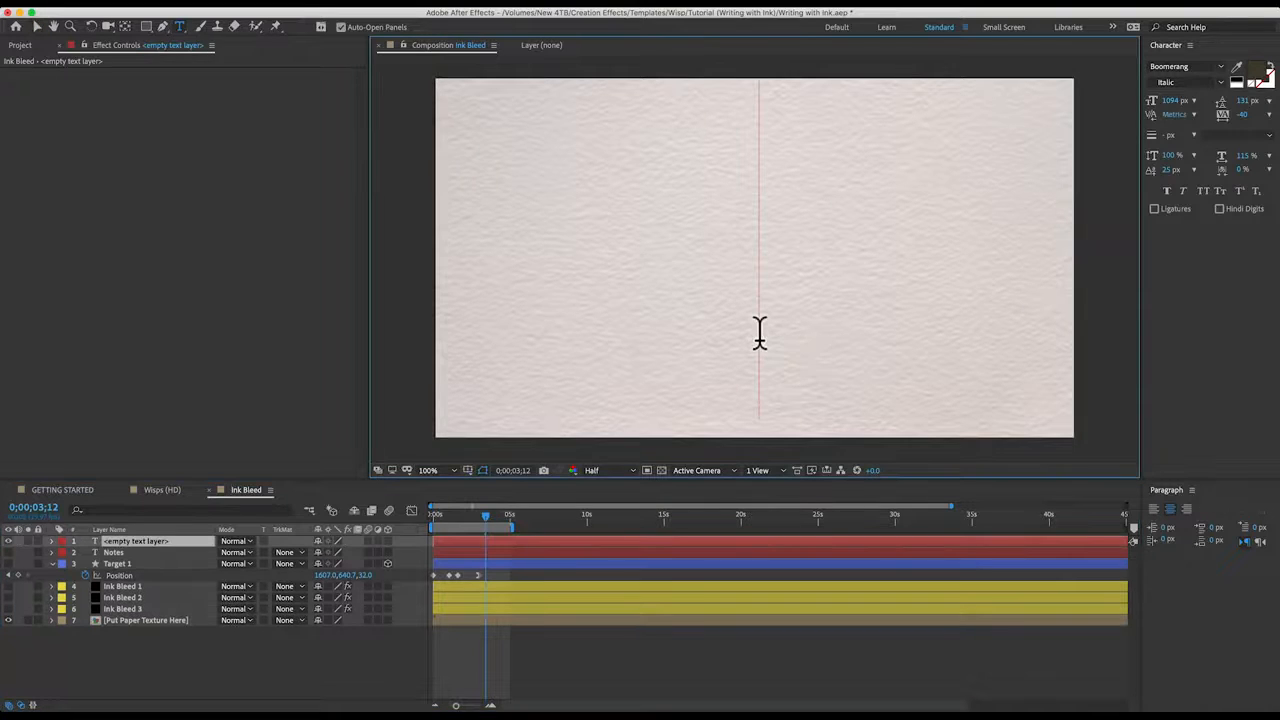
pyautogui.write('ink')
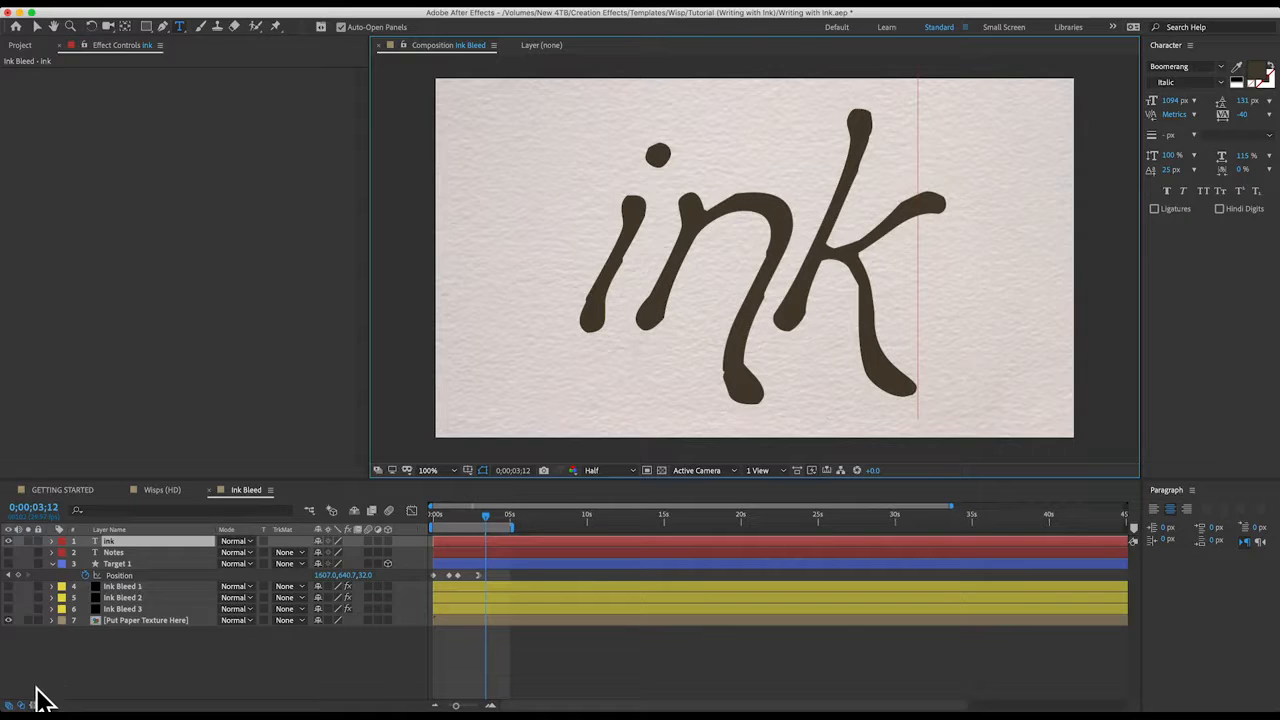
# Set the "ink" text layer's opacity to 25% as a tracing guide
pyautogui.click(158, 541)
pyautogui.press('t')
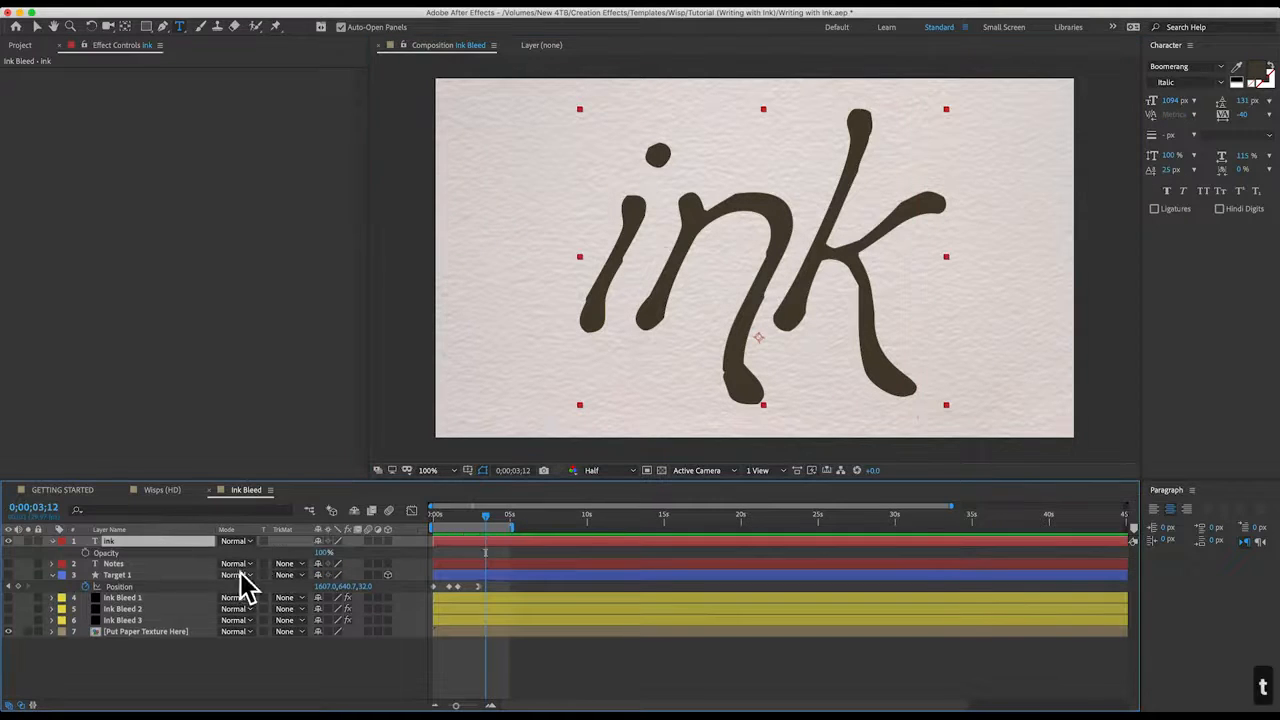
pyautogui.click(320, 553)
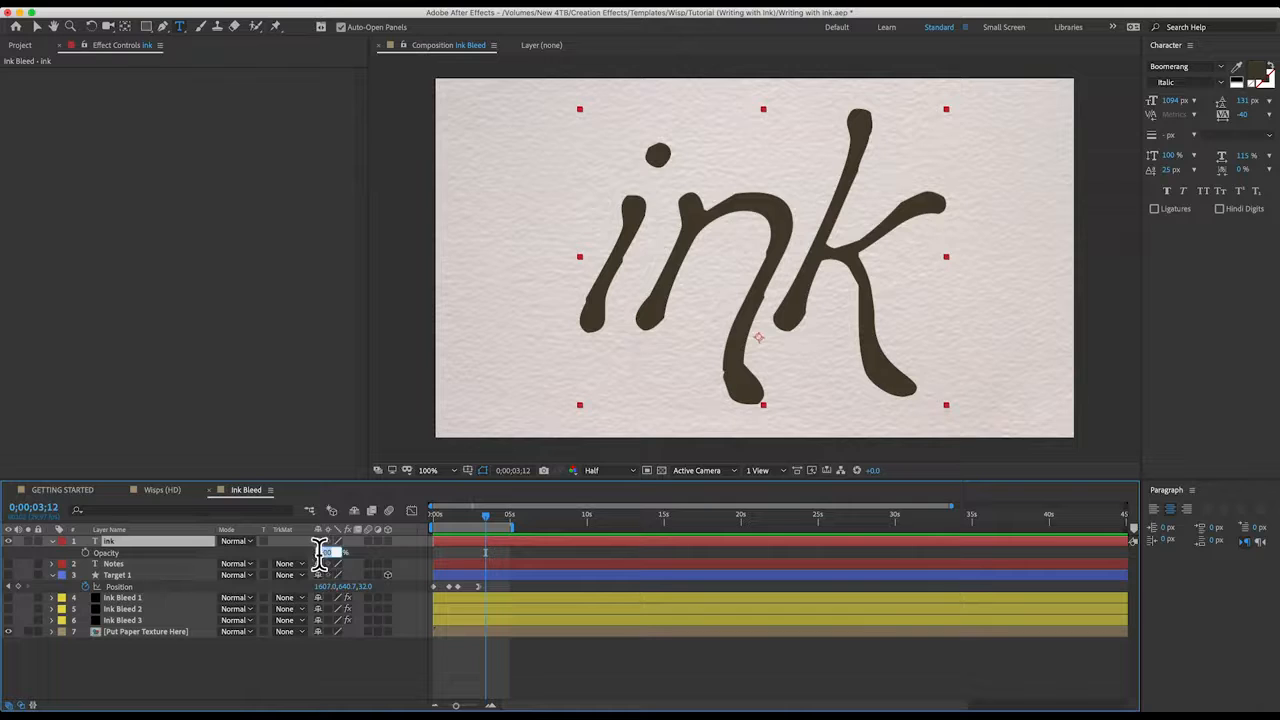
pyautogui.write('25')
pyautogui.press('Return')
pyautogui.click(186, 650)
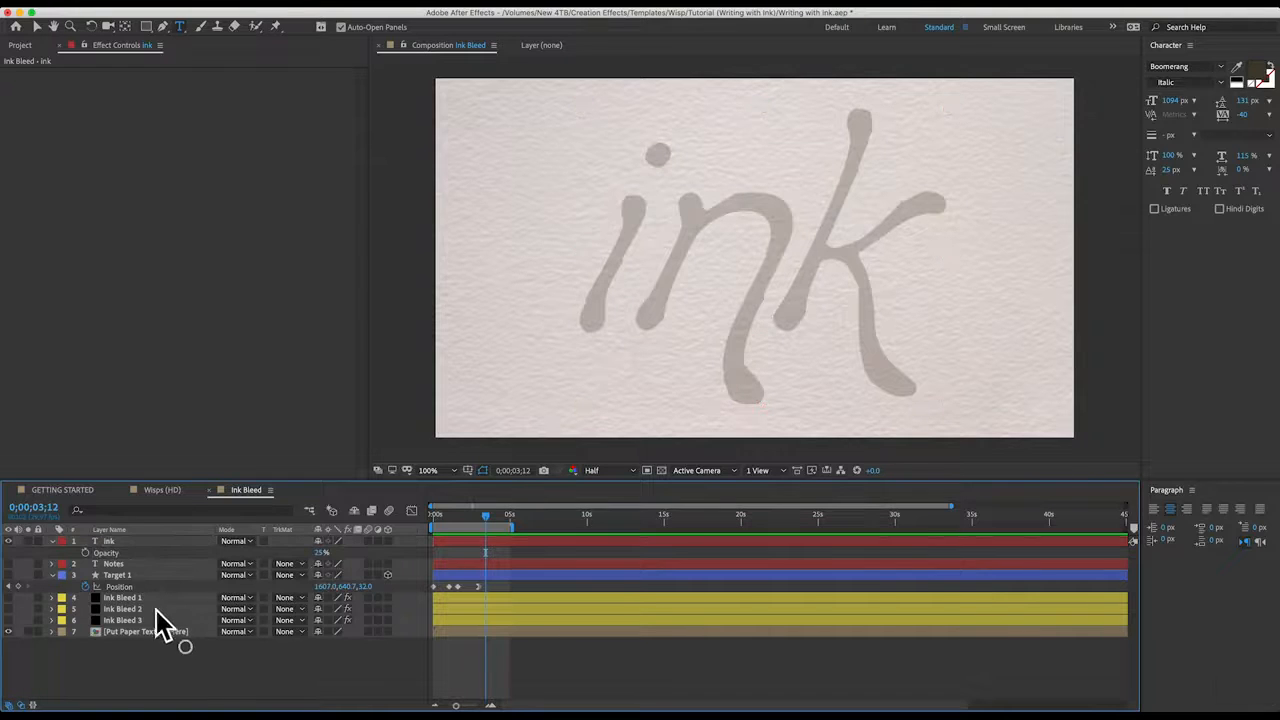
# Delete all Position keyframes from the Target 1 layer
pyautogui.click(118, 575)
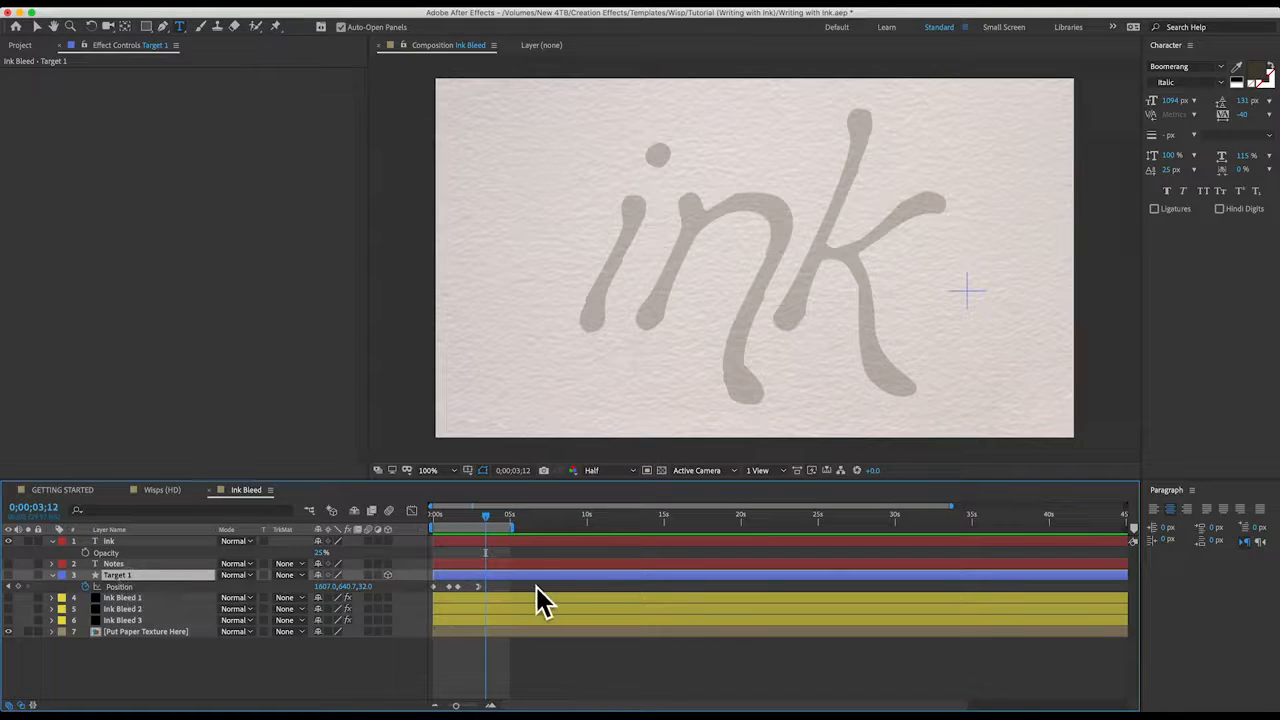
pyautogui.moveTo(530, 577); pyautogui.dragTo(417, 586)
pyautogui.press('BackSpace')
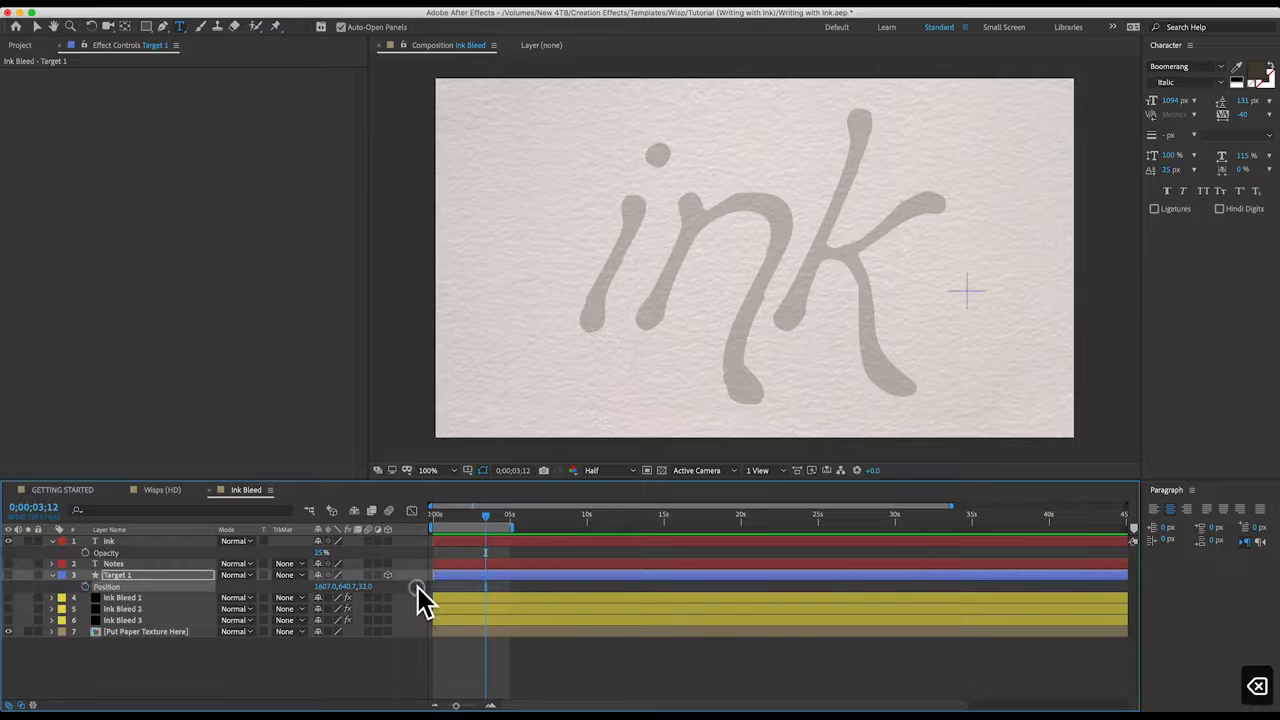
# Return to the first frame, make Target 1 visible and scale it up to about 163%
pyautogui.press('Home')
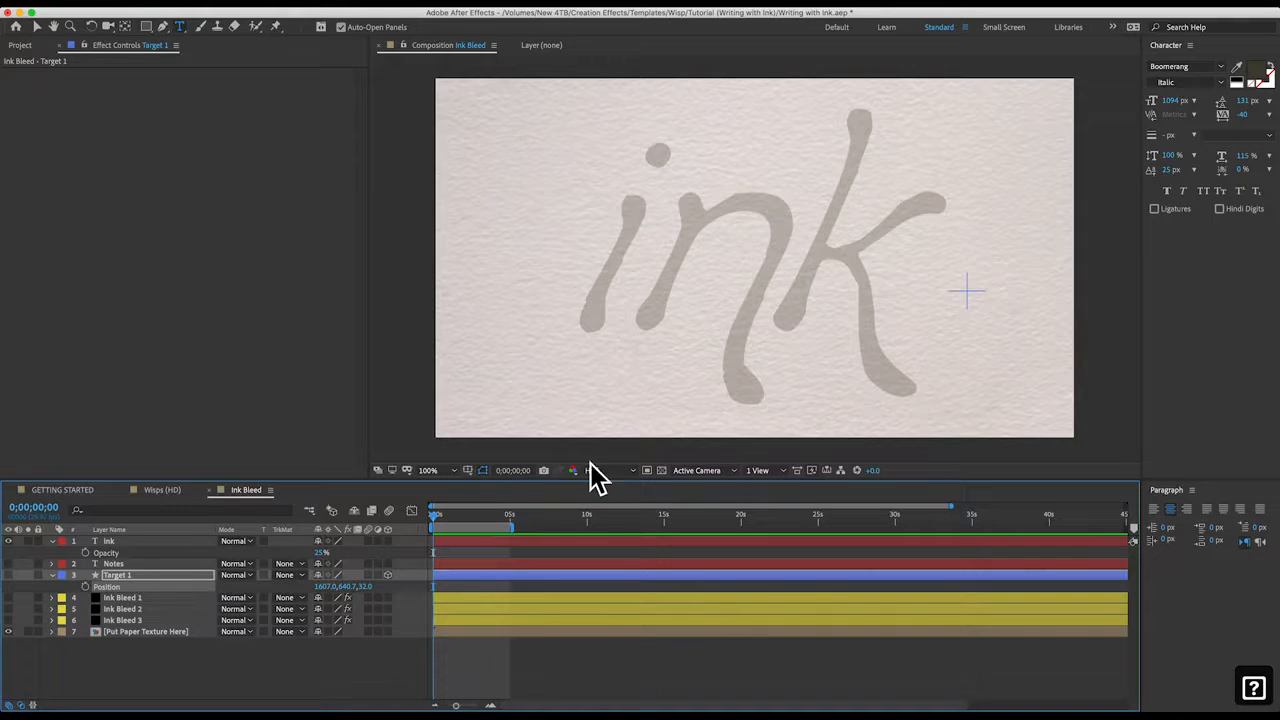
pyautogui.click(8, 575)
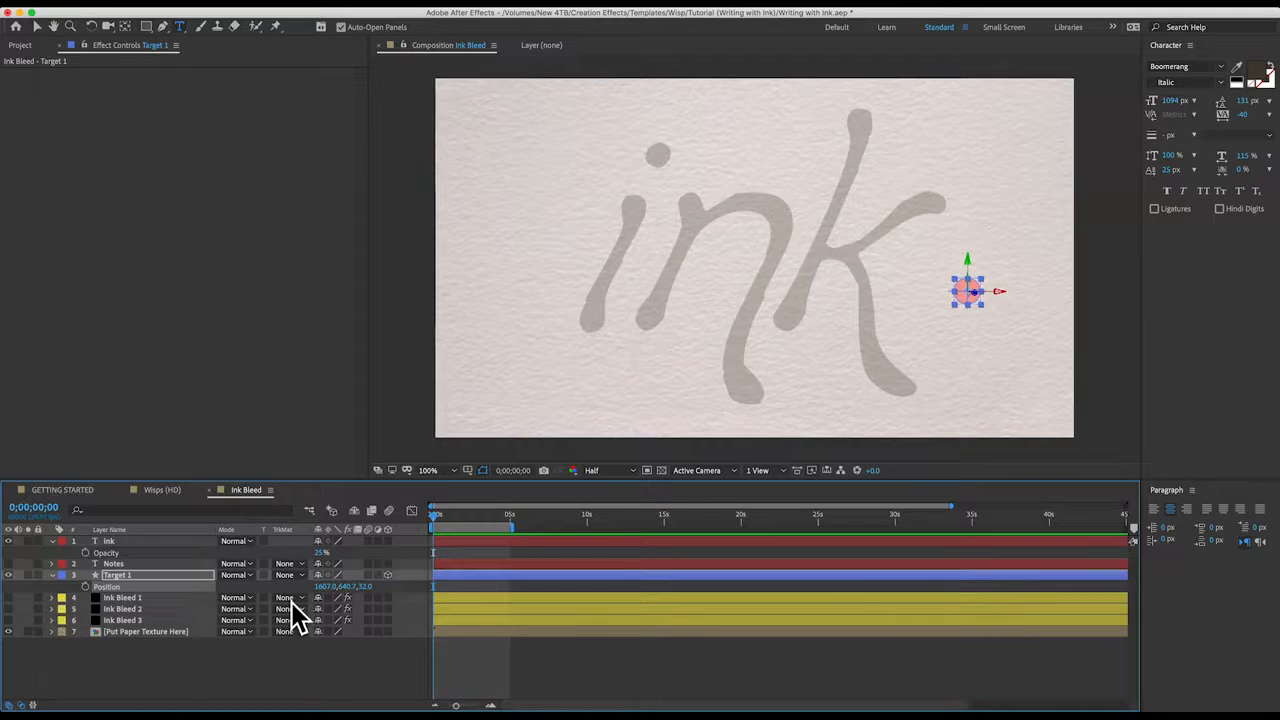
pyautogui.press('s')
pyautogui.moveTo(338, 590); pyautogui.dragTo(385, 598)
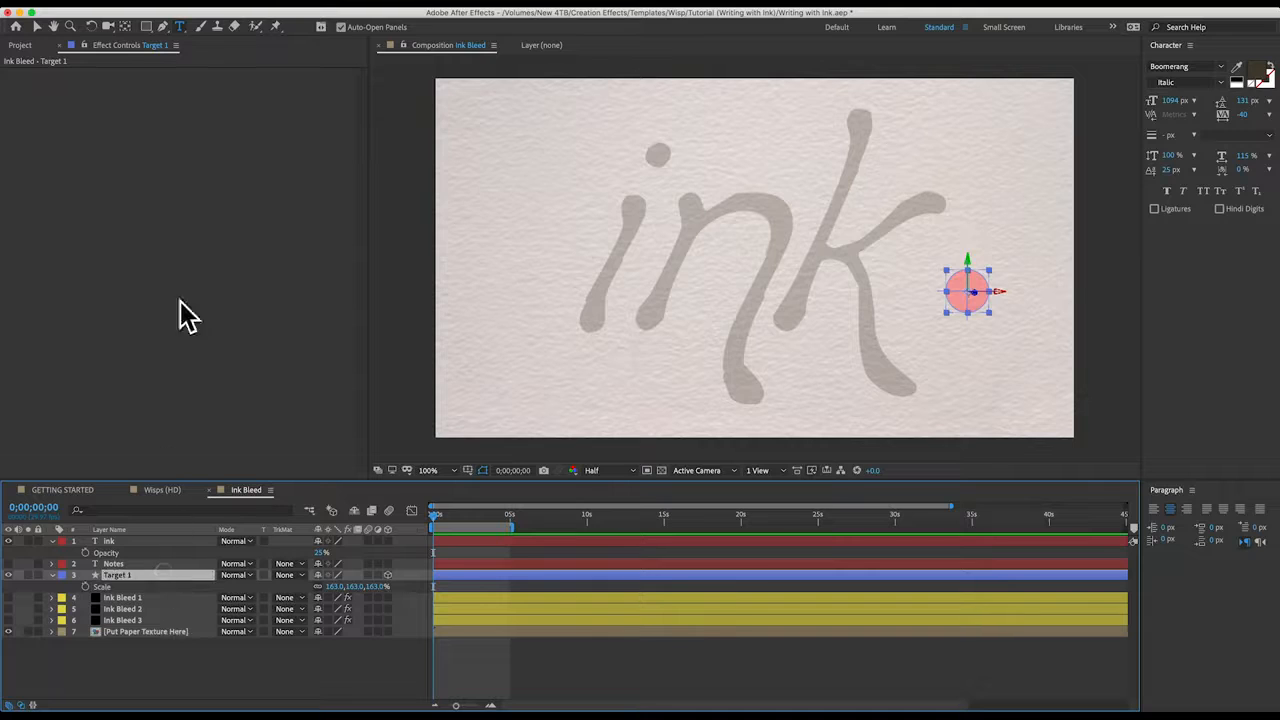
# Move Target 1 to the start of the letter n, at about 757, 374, and set a first Position keyframe at 0;00;00;00
pyautogui.click(37, 26)
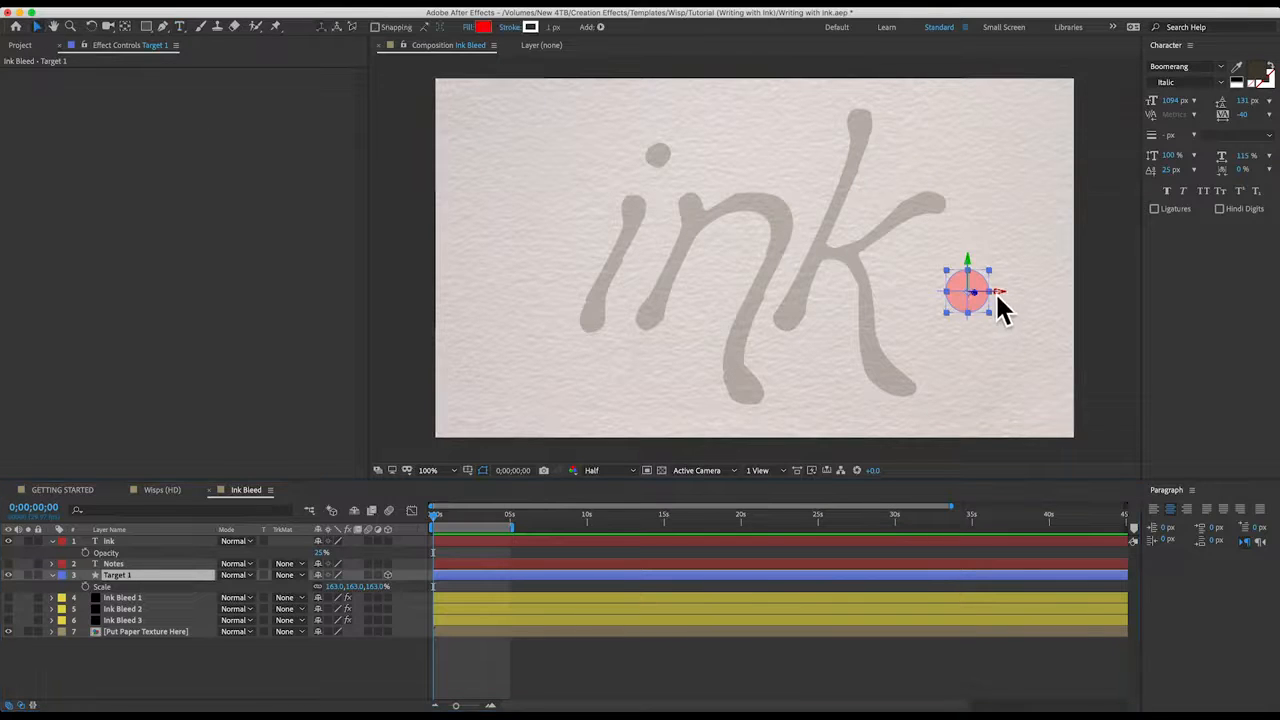
pyautogui.moveTo(982, 299); pyautogui.dragTo(700, 212)
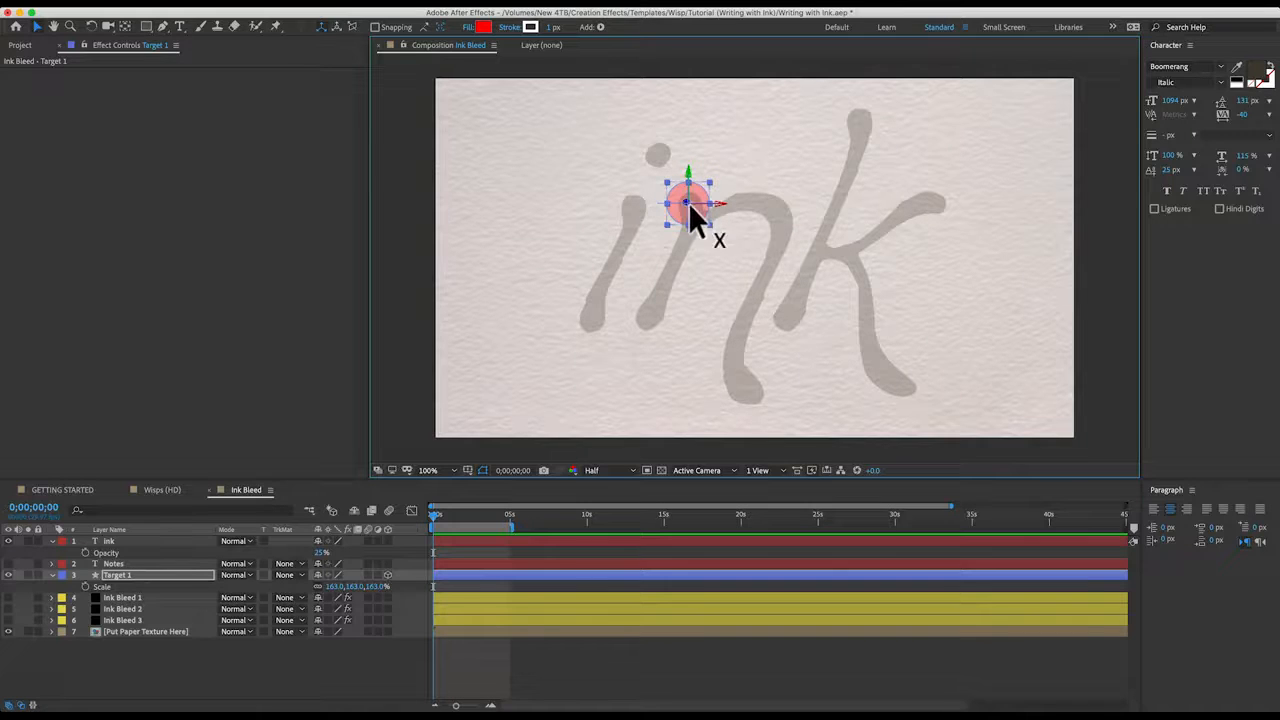
pyautogui.press('p')
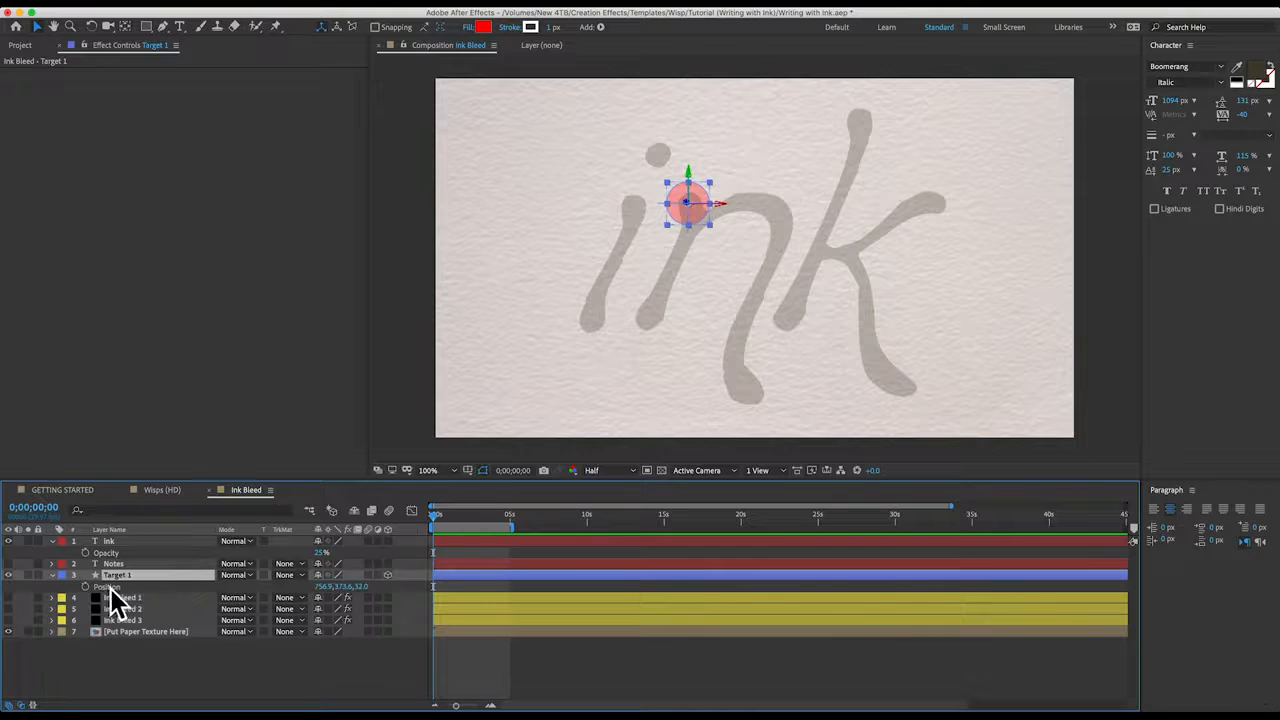
pyautogui.click(85, 587)
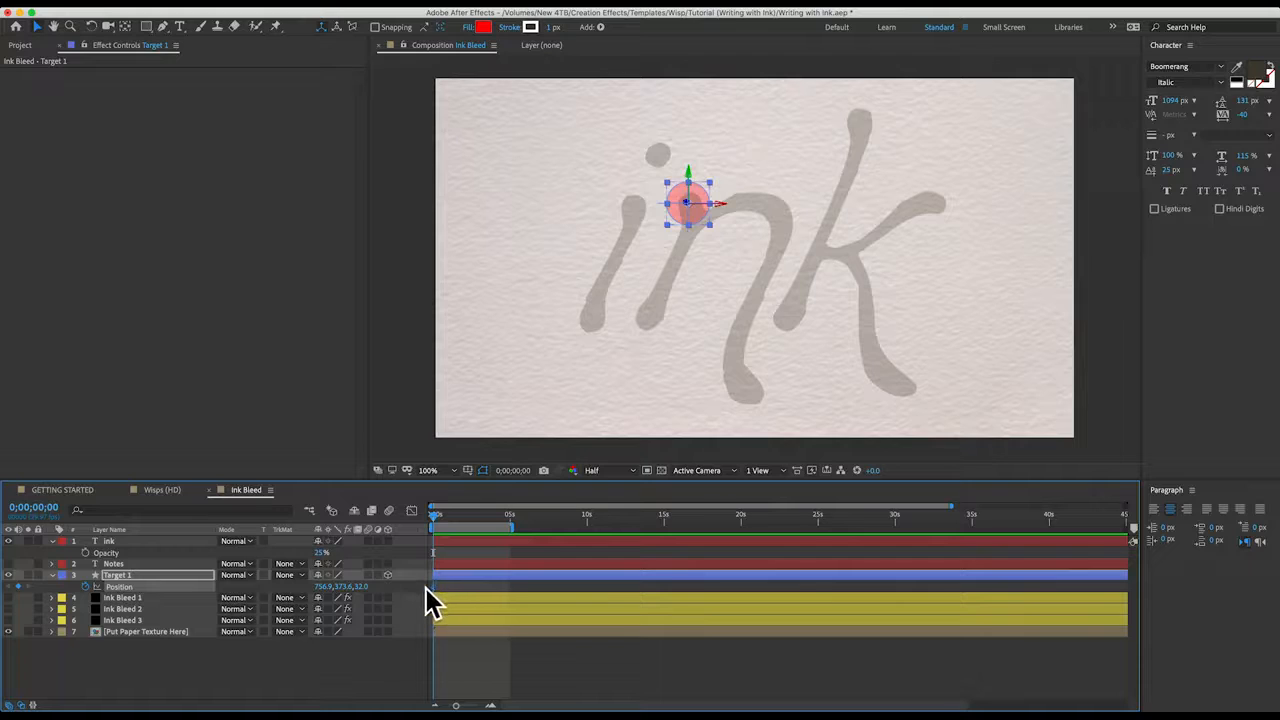
# Keyframe Target 1's Position along the n: the first stroke's base at 0;00;00;18, the upper curve at 0;00;01;18 and the tail's end at 0;00;02;13
pyautogui.moveTo(434, 516); pyautogui.dragTo(470, 518)
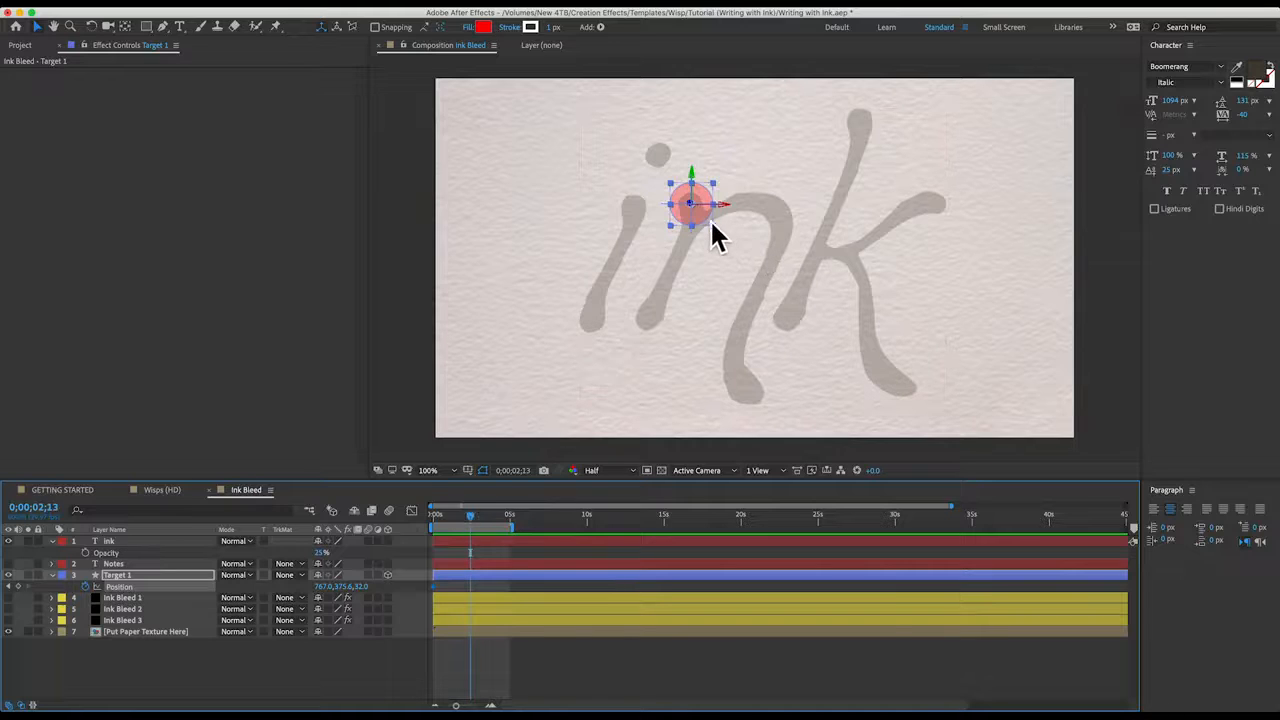
pyautogui.moveTo(718, 222); pyautogui.dragTo(760, 410)
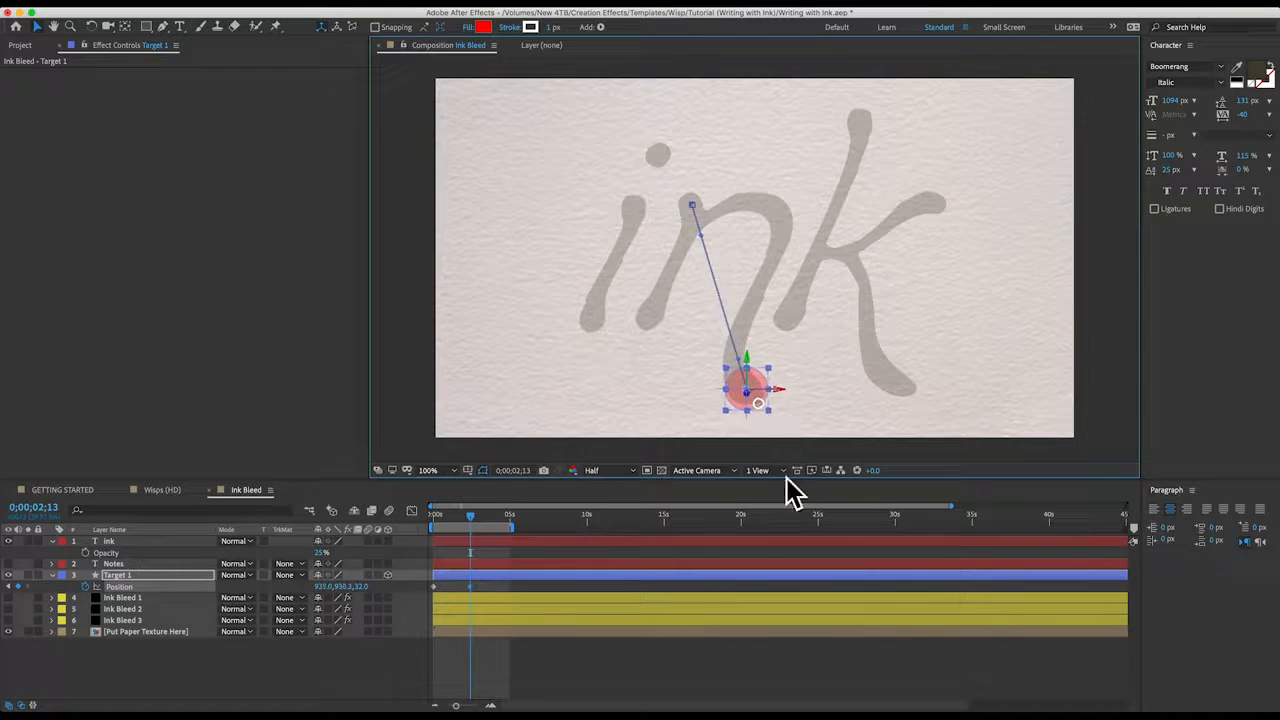
pyautogui.click(443, 512)
pyautogui.moveTo(716, 257); pyautogui.dragTo(660, 330)
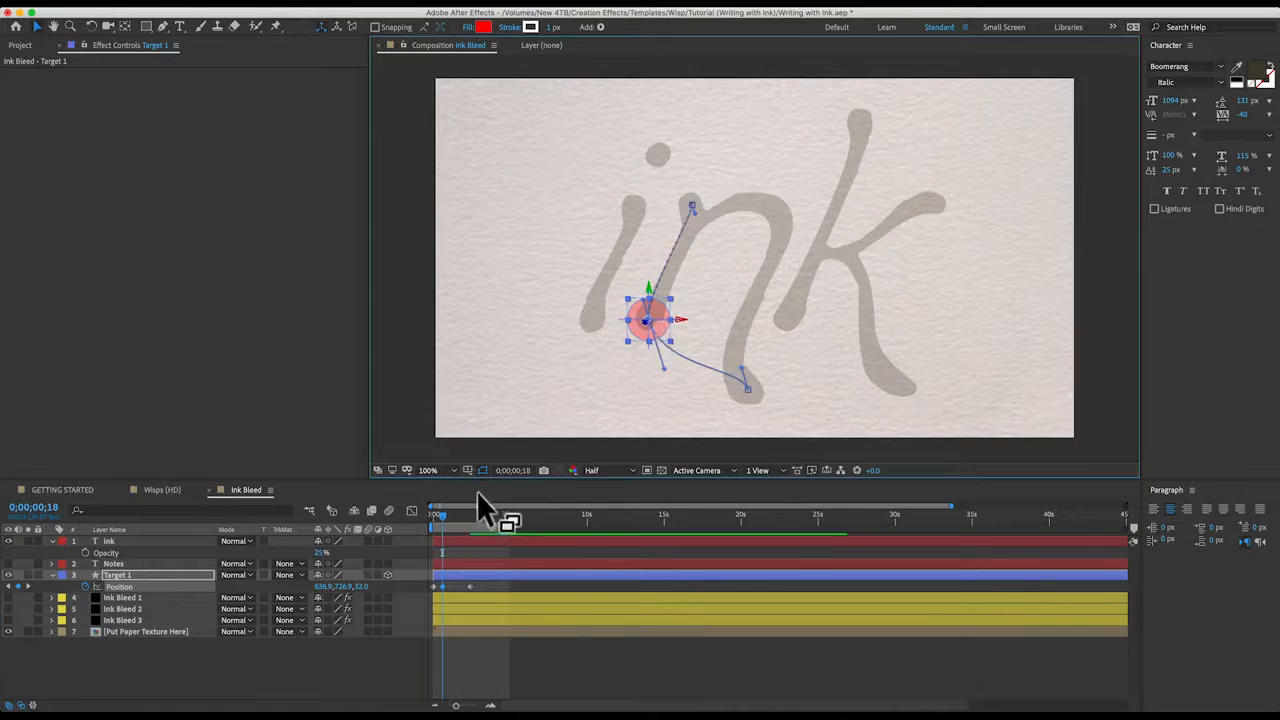
pyautogui.click(457, 515)
pyautogui.moveTo(711, 349)
pyautogui.mouseDown()
pyautogui.moveTo(808, 214)
pyautogui.moveTo(776, 186)
pyautogui.mouseUp()
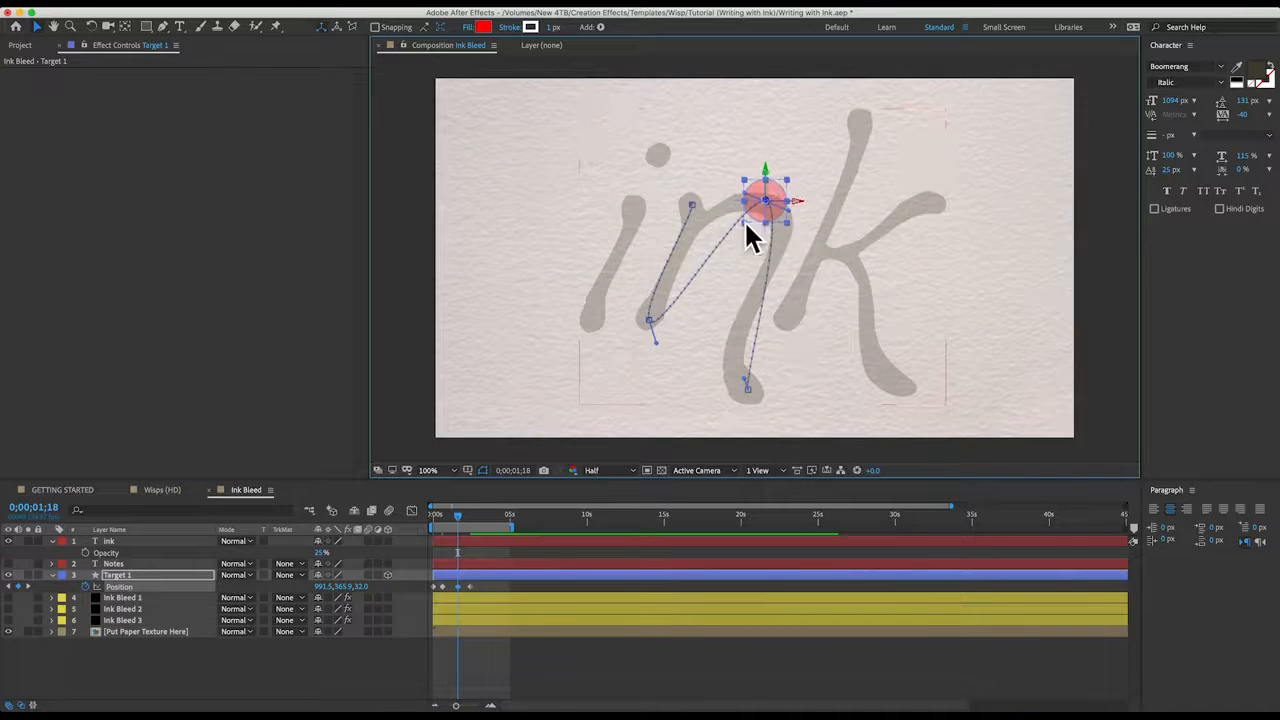
# Adjust the Bezier handles and the upper-curve point of Target 1's motion path so that it follows the shape of the n
pyautogui.moveTo(656, 343); pyautogui.dragTo(674, 253)
pyautogui.moveTo(744, 193); pyautogui.dragTo(714, 182)
pyautogui.moveTo(788, 209); pyautogui.dragTo(809, 216)
pyautogui.moveTo(744, 379); pyautogui.dragTo(701, 361)
pyautogui.moveTo(809, 216); pyautogui.dragTo(817, 221)
pyautogui.moveTo(770, 206); pyautogui.dragTo(773, 210)
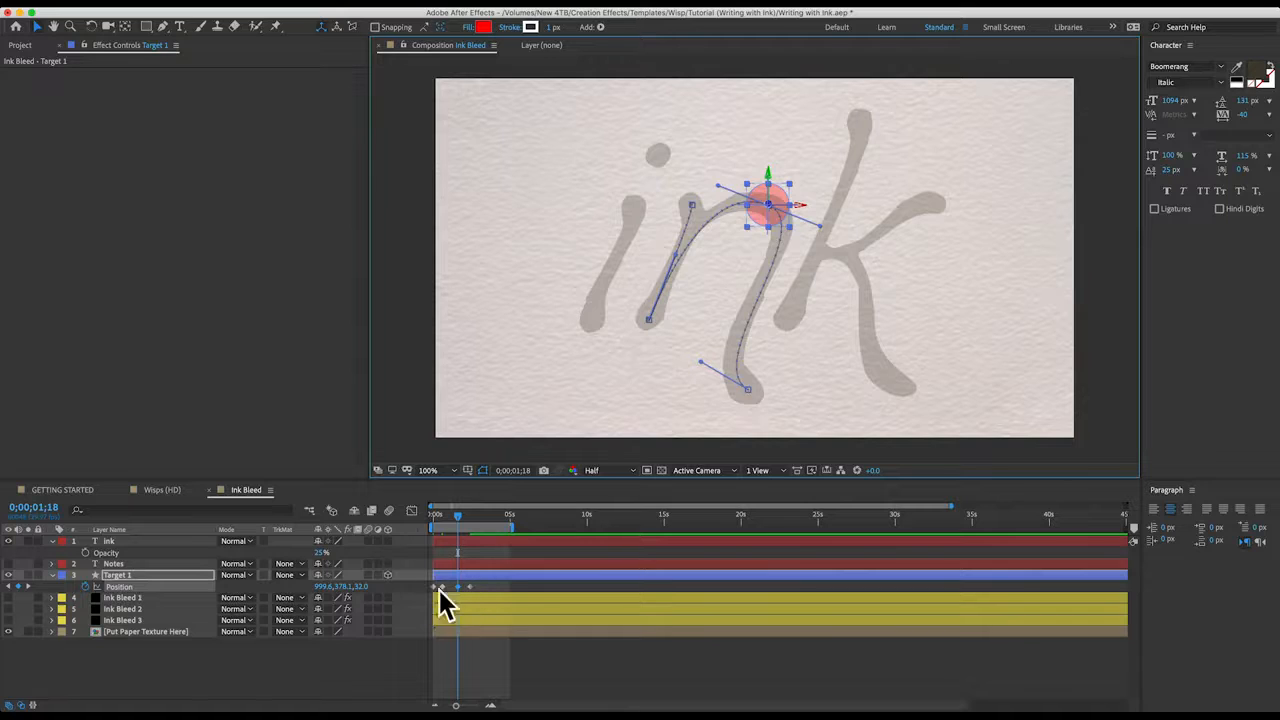
# Select all of Target 1's Position keyframes and set them to rove across time for an even writing speed
pyautogui.moveTo(472, 585); pyautogui.dragTo(403, 589)
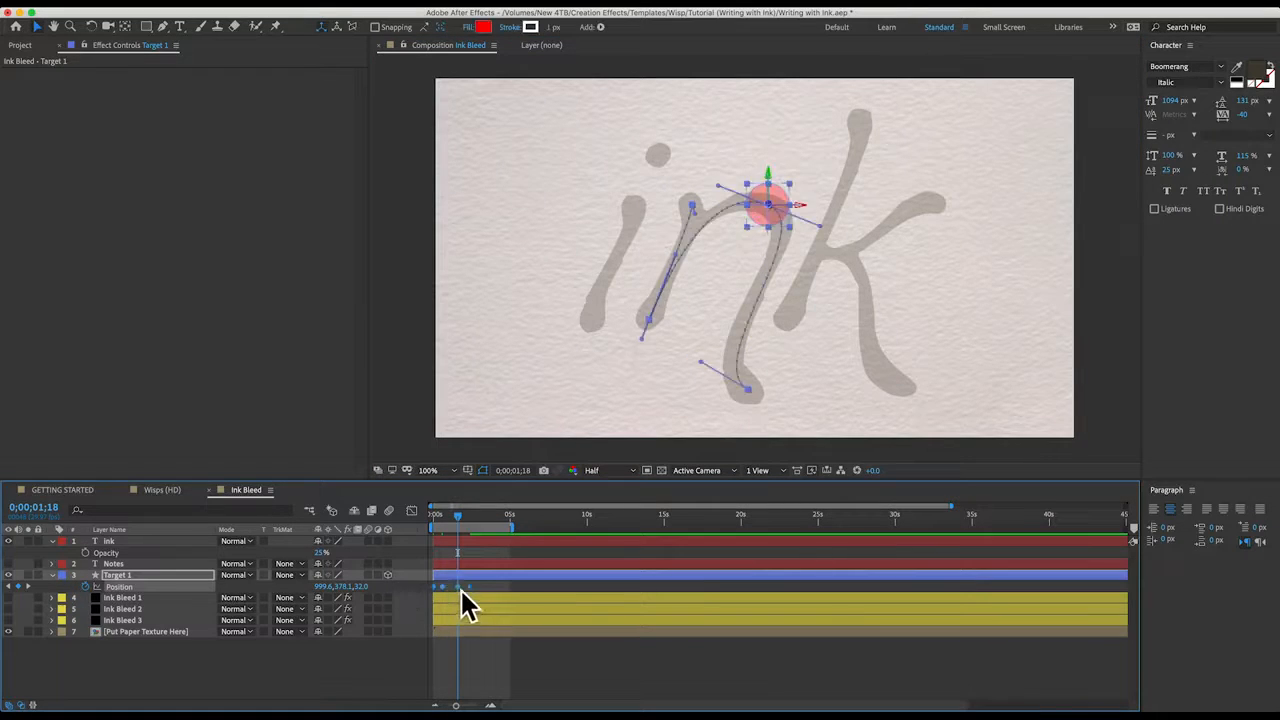
pyautogui.rightClick(458, 588)
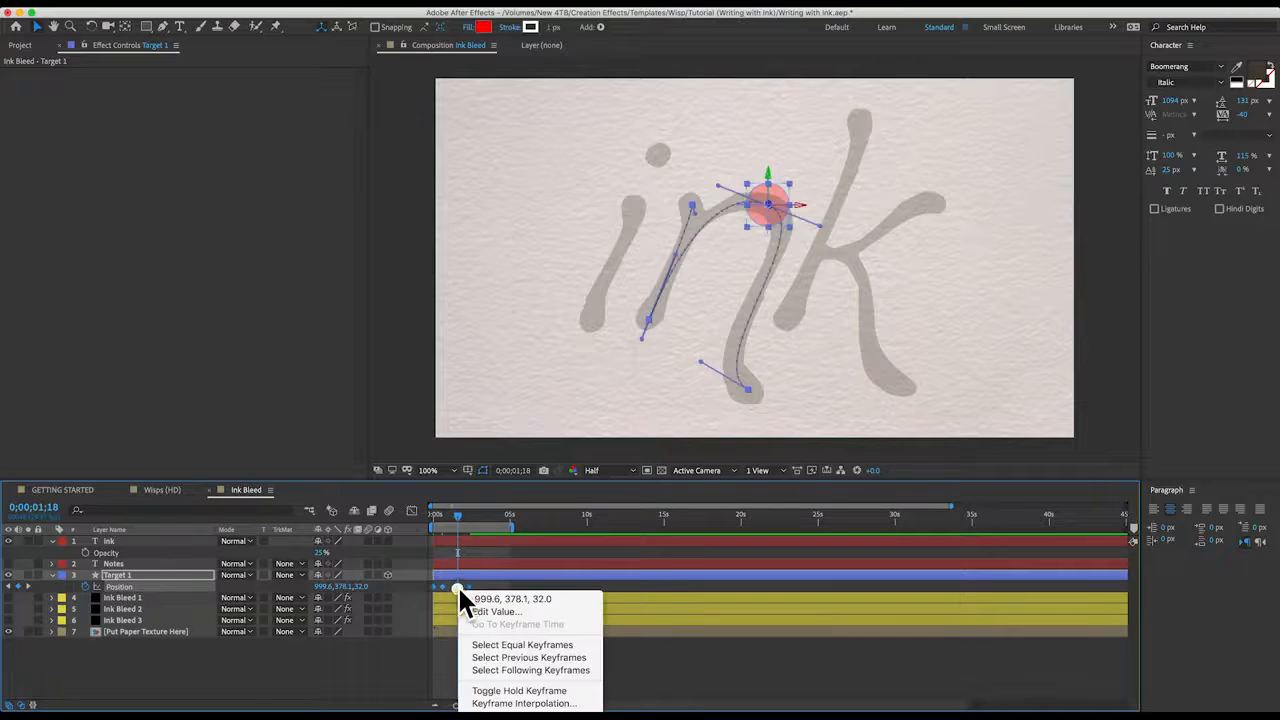
pyautogui.click(488, 657)
pyautogui.click(503, 716)
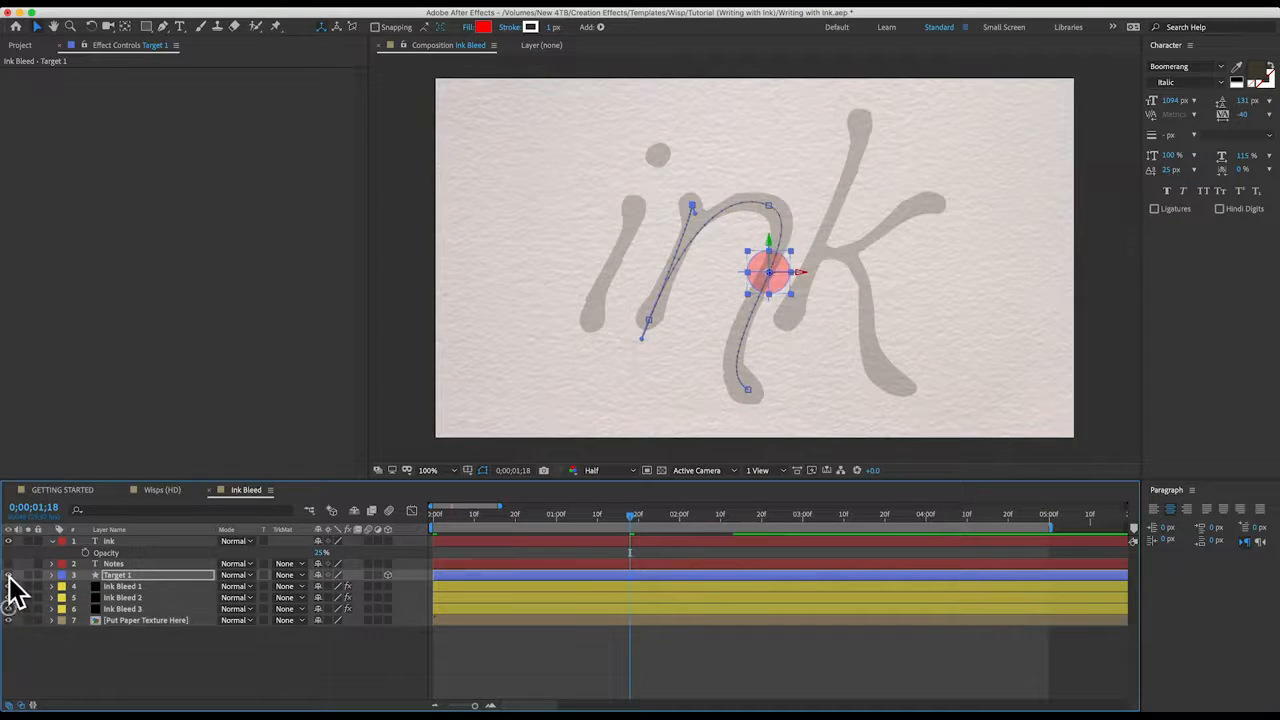
# Hide the Target 1 layer and preview the ink writing the letter n
pyautogui.click(8, 576)
pyautogui.press('KP_0')
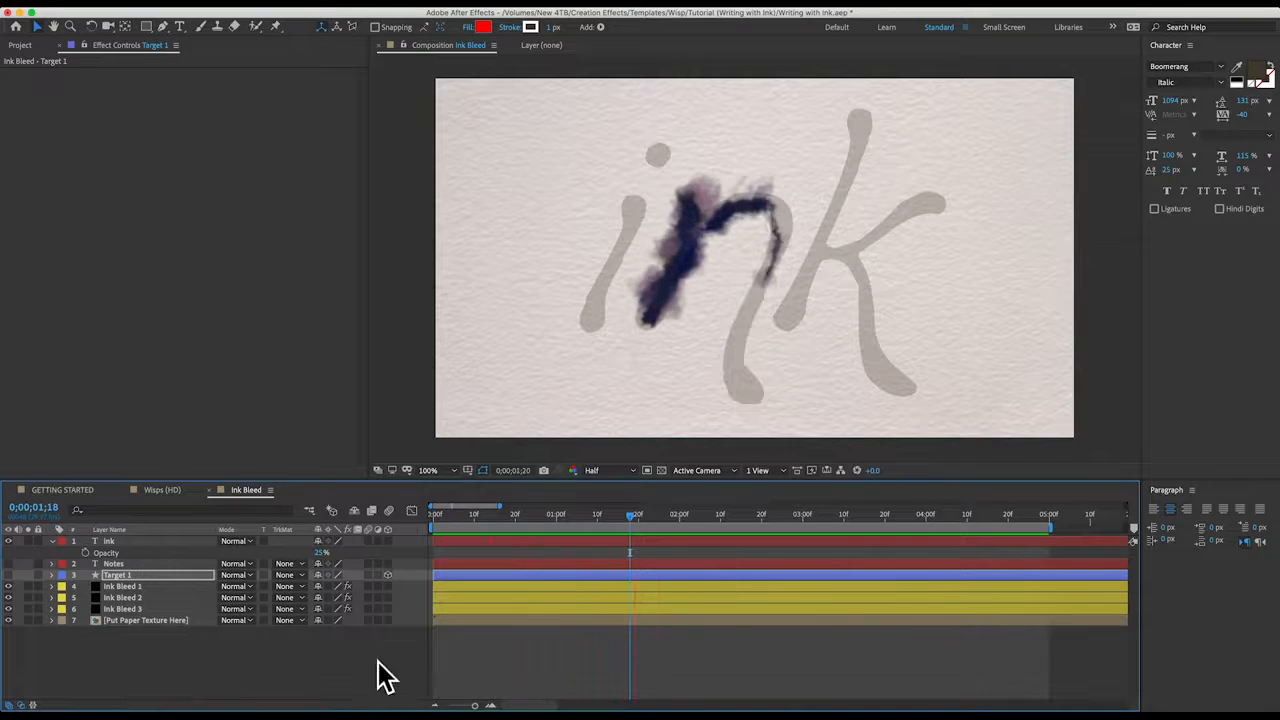
pyautogui.press('space')
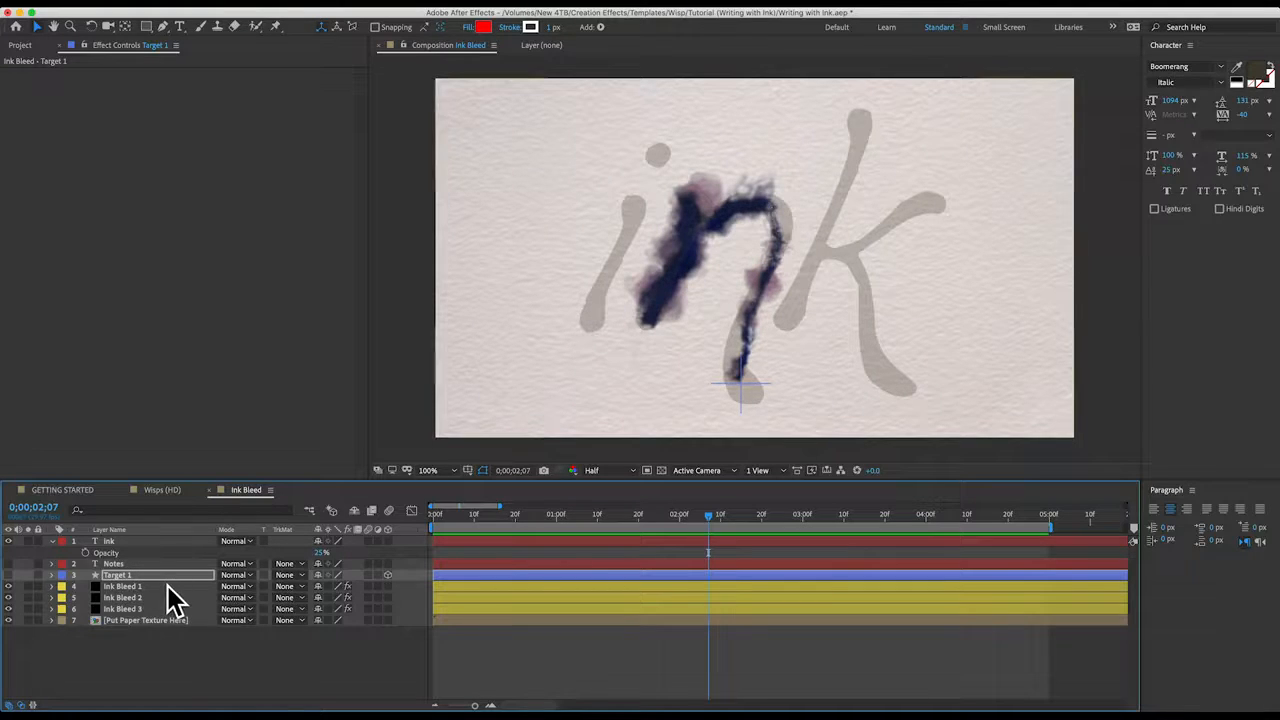
# Examine Ink Bleed 1's effect settings, from the general and particle controls to the warp controls and underlying effects
pyautogui.click(126, 587)
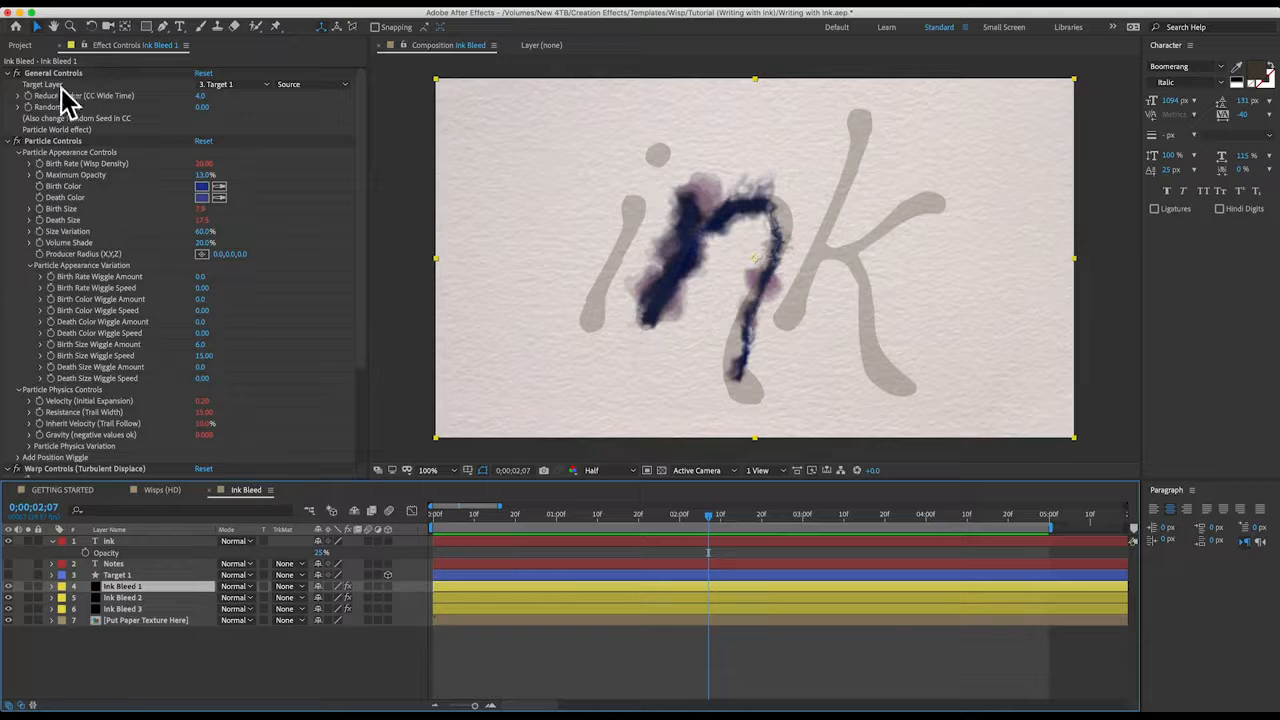
pyautogui.scroll(-3, 114, 308)
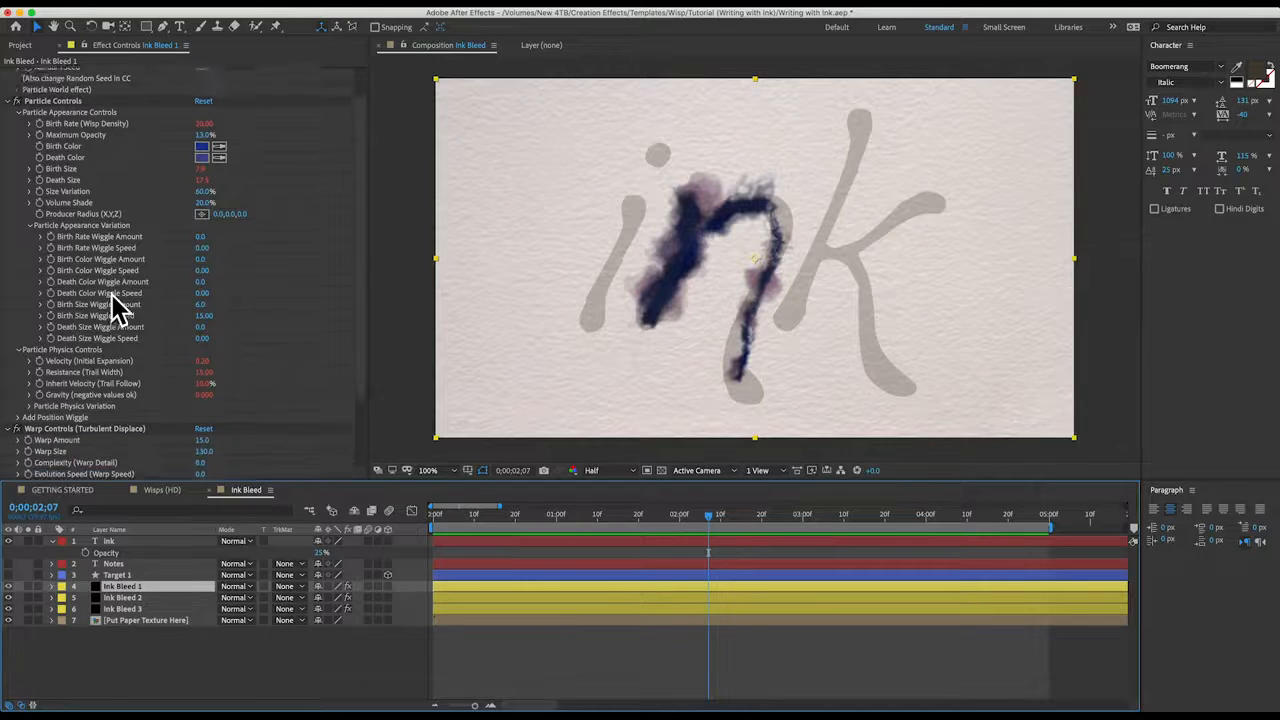
pyautogui.scroll(3, 114, 306)
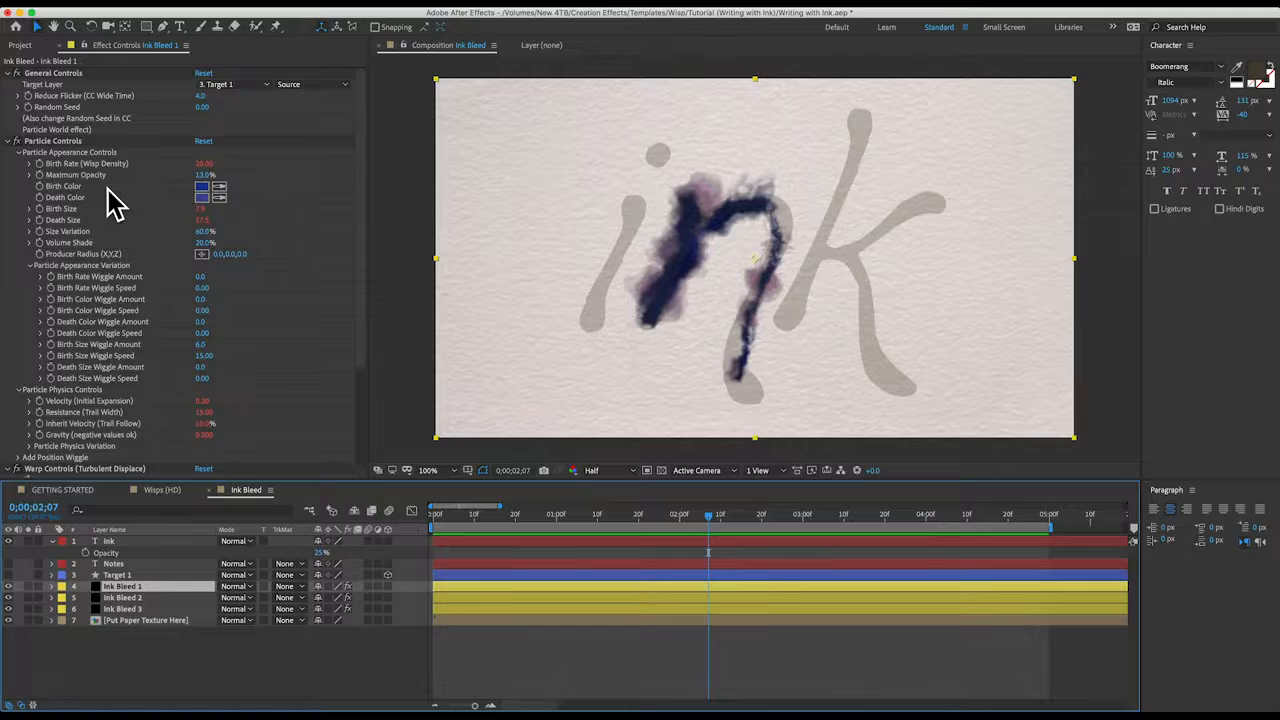
pyautogui.click(52, 161)
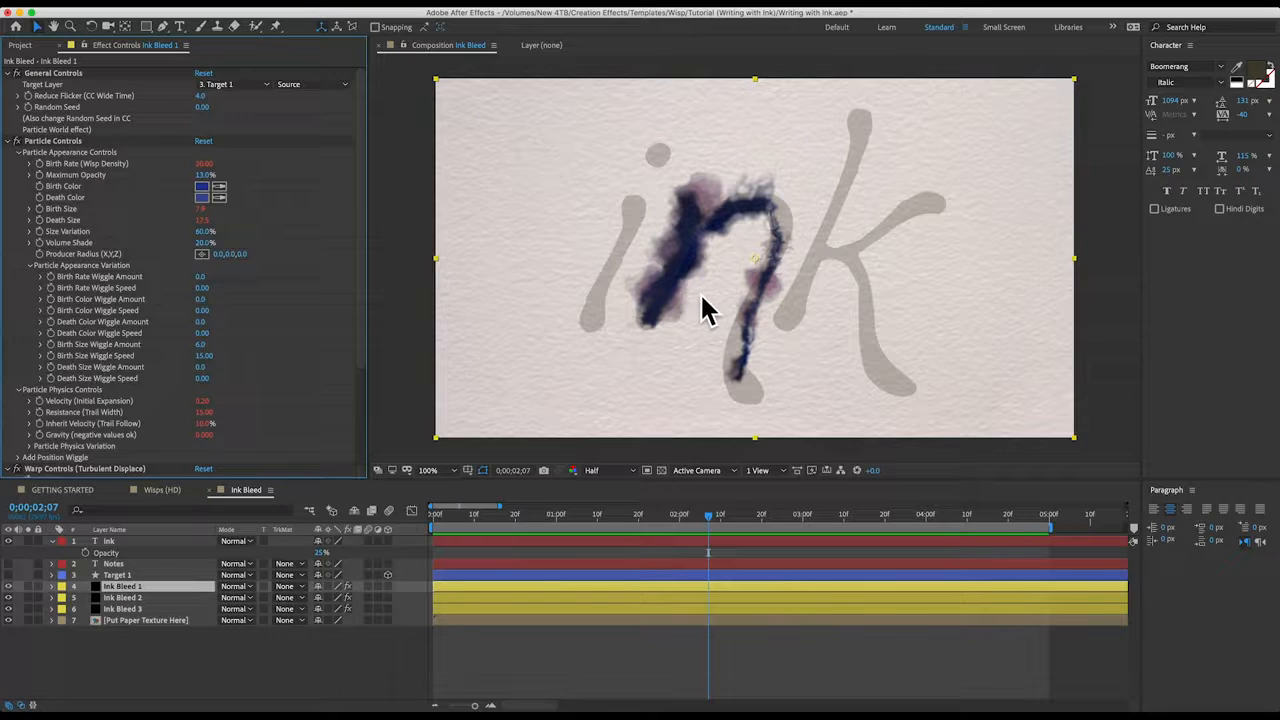
pyautogui.scroll(-5, 64, 448)
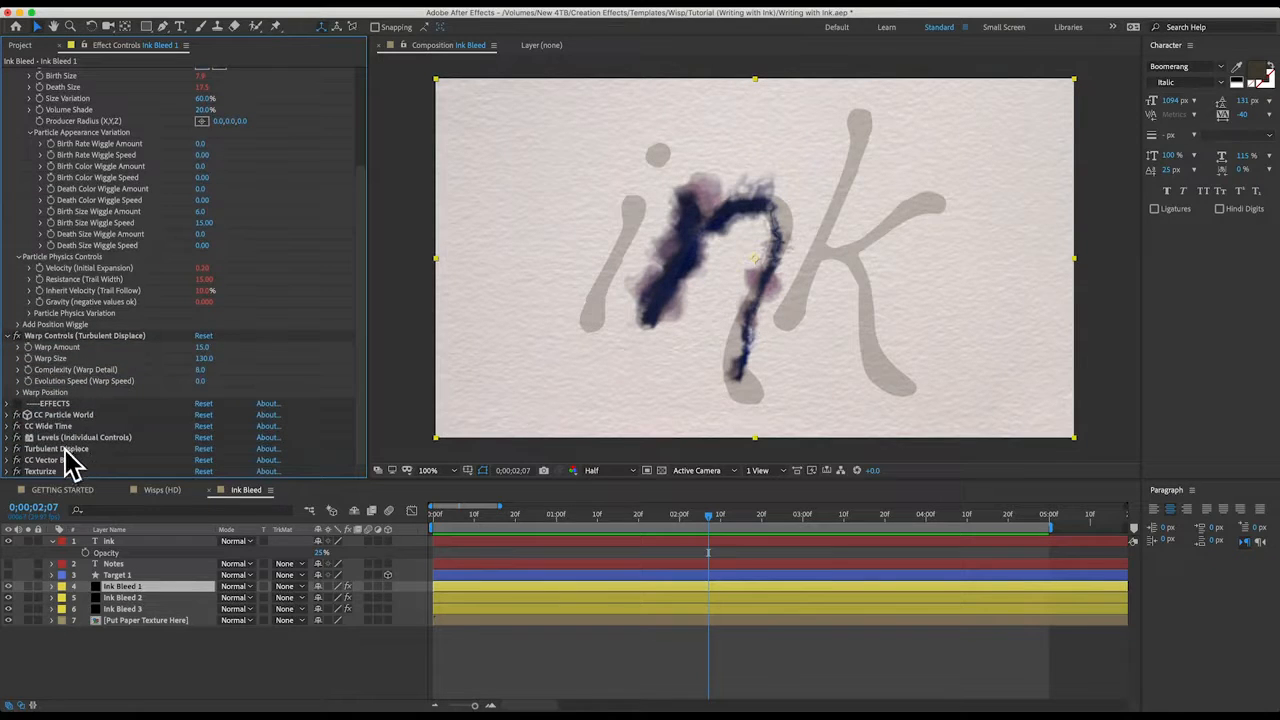
pyautogui.click(64, 448)
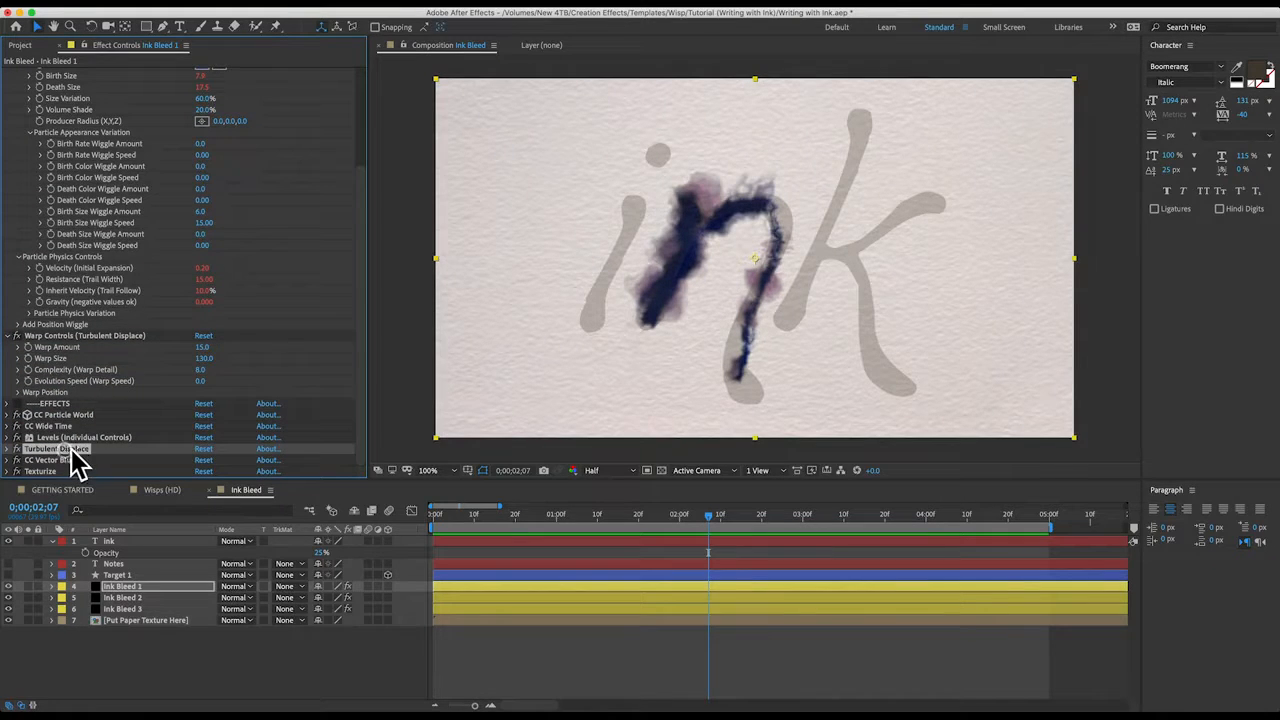
pyautogui.click(61, 338)
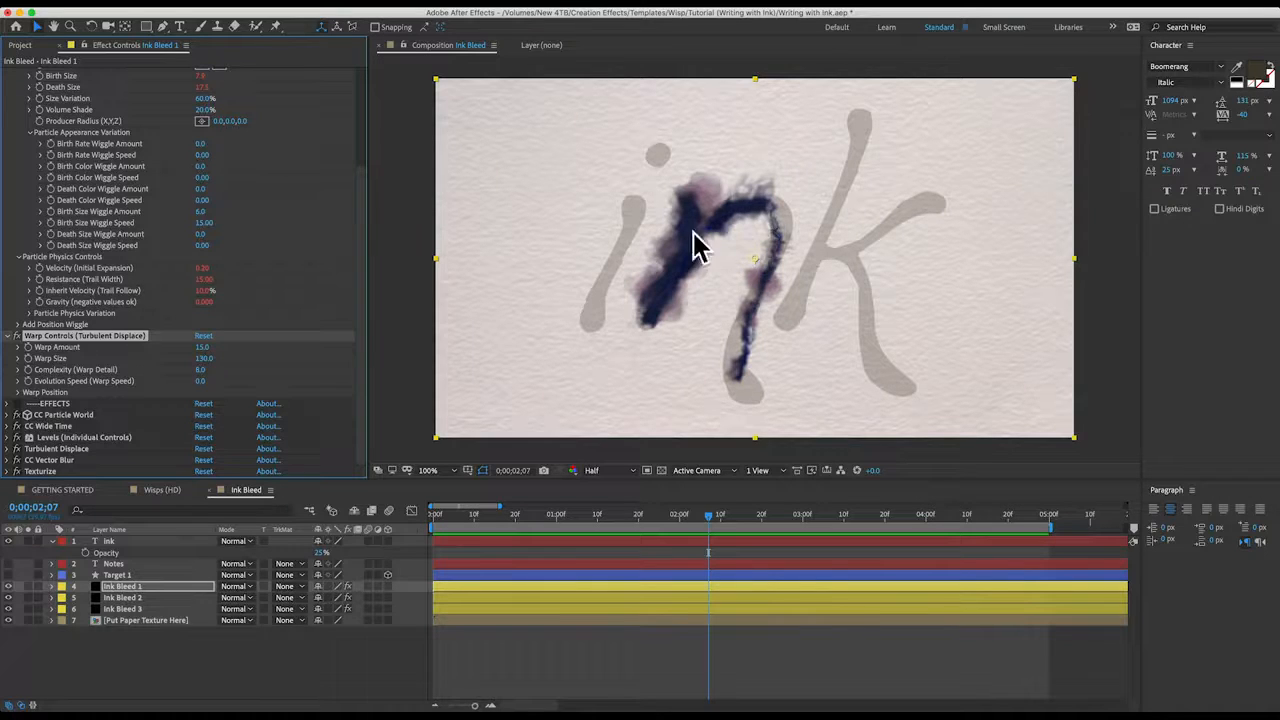
pyautogui.scroll(1, 110, 340)
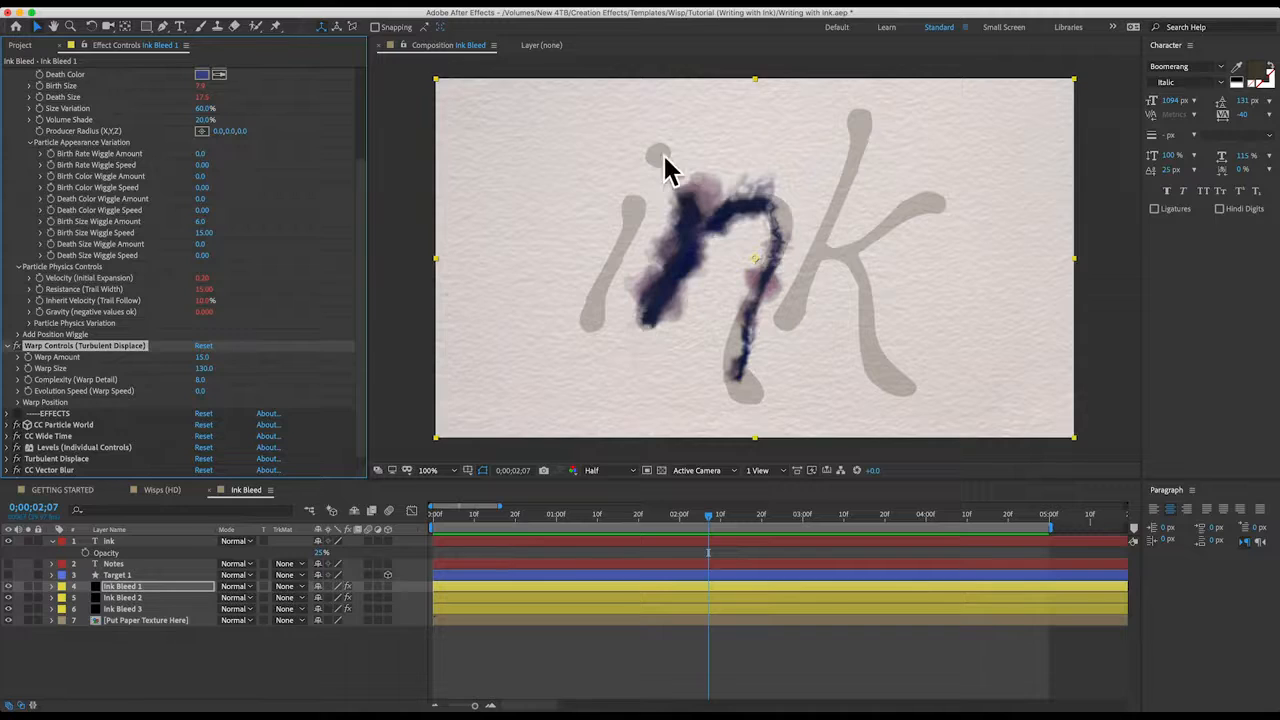
# Duplicate Target 1 and the Ink Bleed 1, 2 and 3 layers, and group the duplicates together above the original set
pyautogui.click(124, 575)
pyautogui.keyDown('shift'); pyautogui.click(127, 609); pyautogui.keyUp('shift')
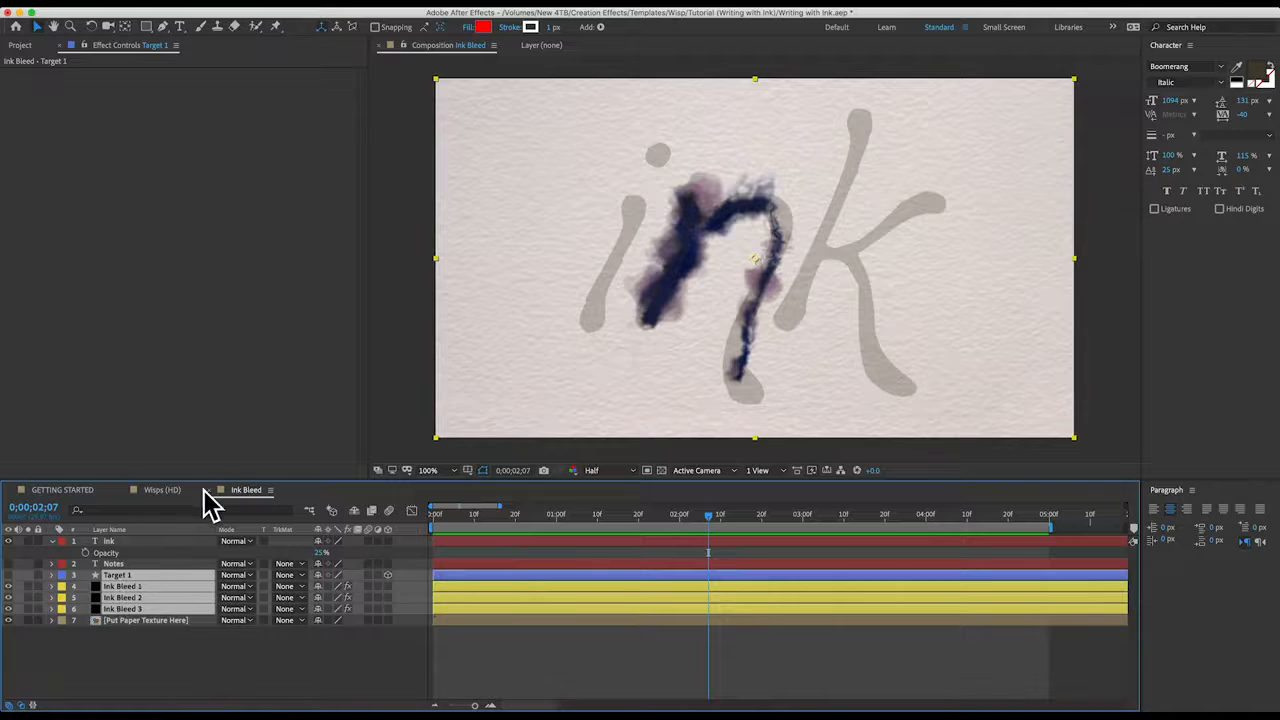
pyautogui.hotkey('ctrl', 'd')
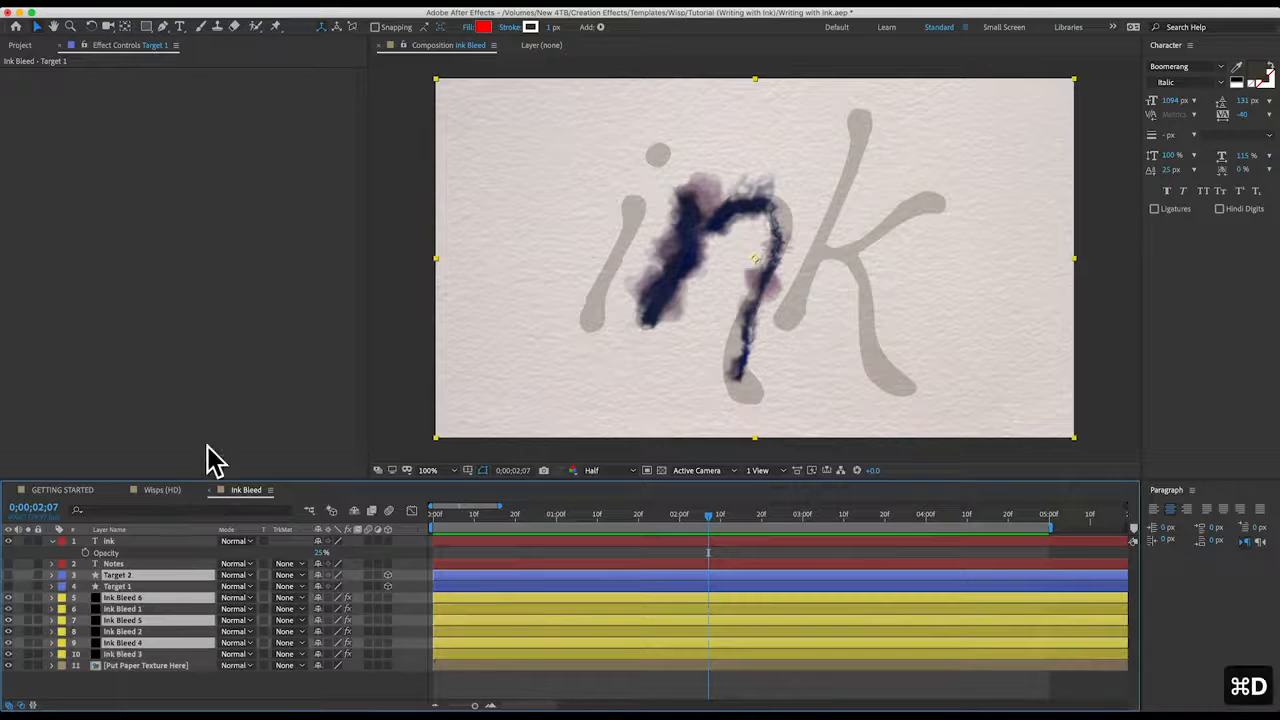
pyautogui.click(140, 14)
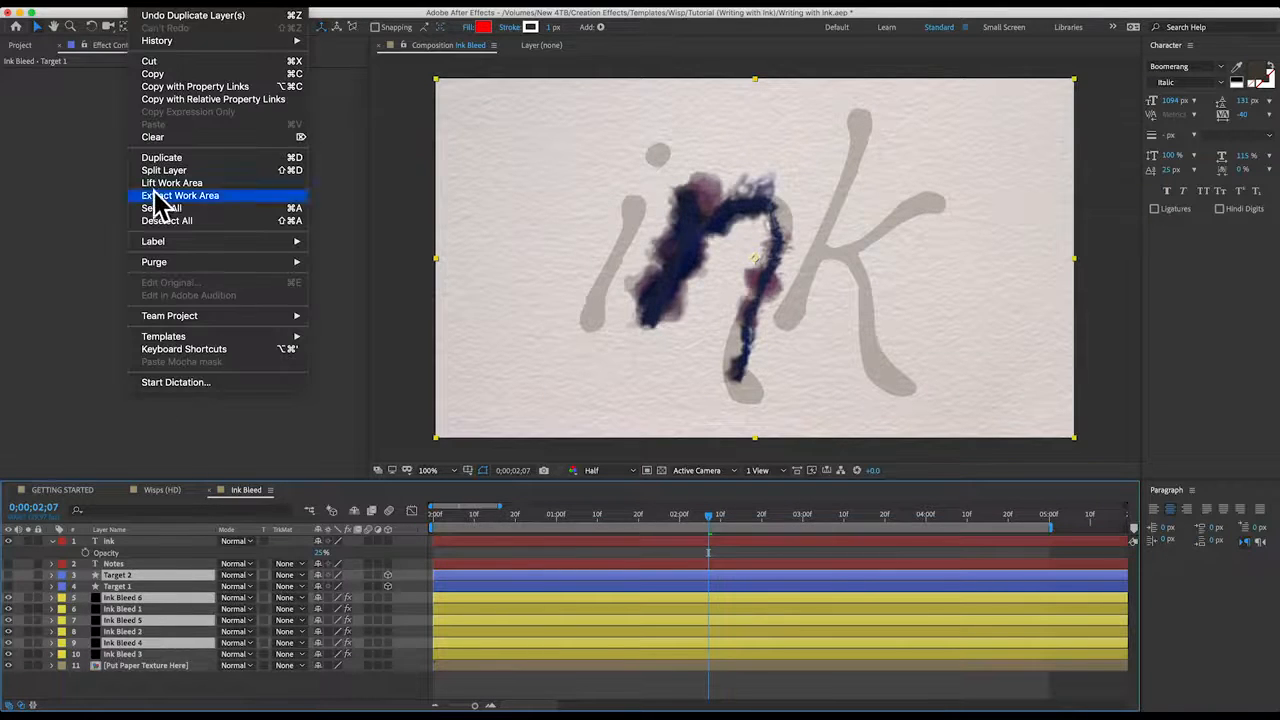
pyautogui.click(164, 577)
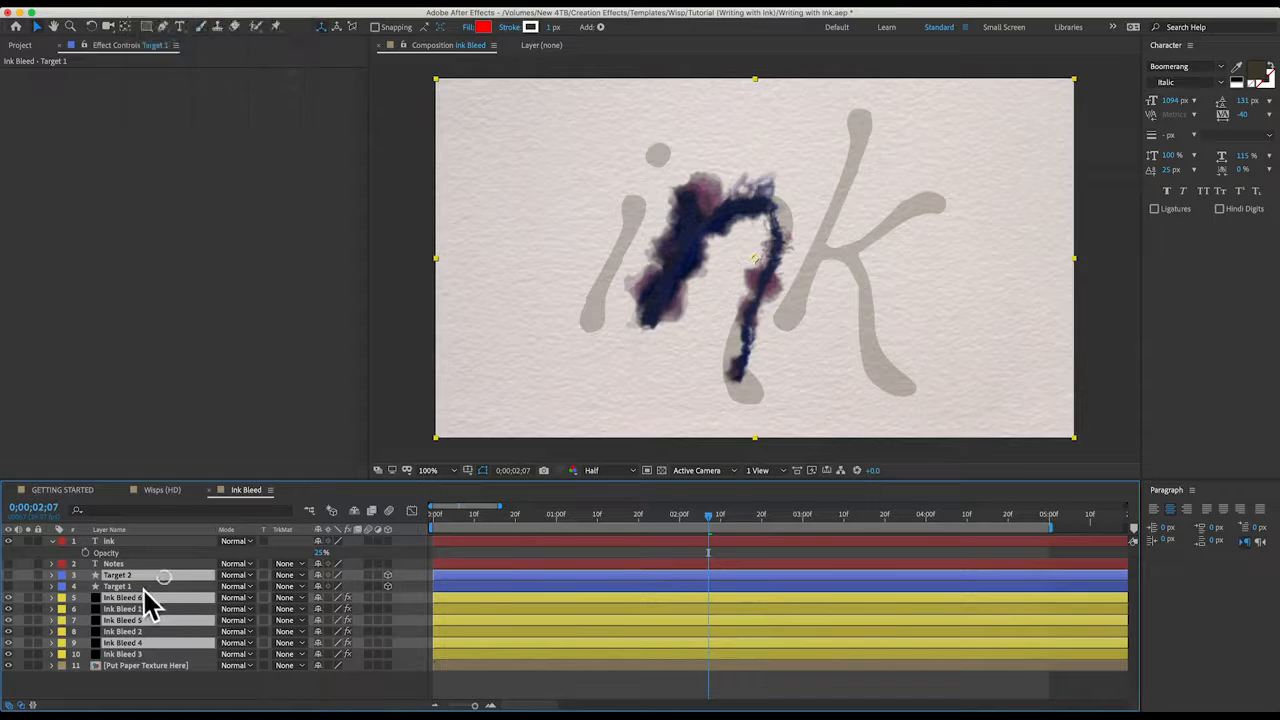
pyautogui.moveTo(130, 615)
pyautogui.mouseDown()
pyautogui.moveTo(130, 594)
pyautogui.moveTo(160, 583)
pyautogui.mouseUp()
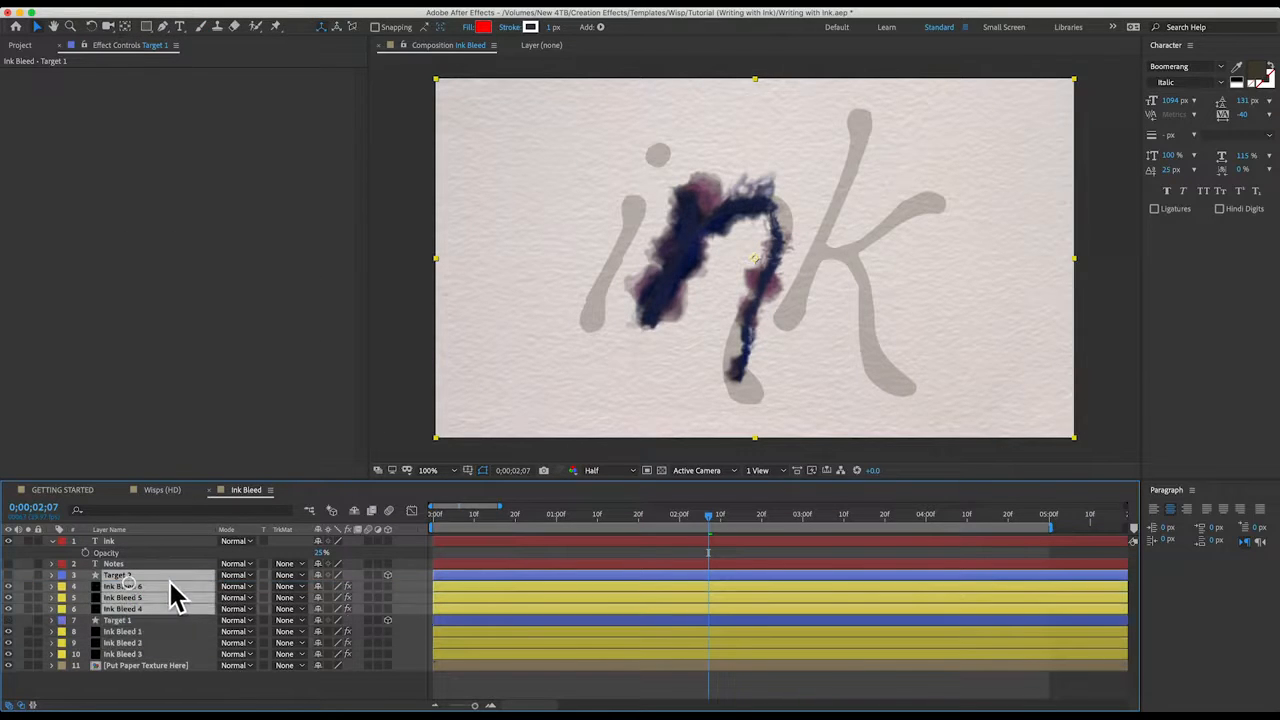
pyautogui.click(126, 621)
pyautogui.click(118, 577)
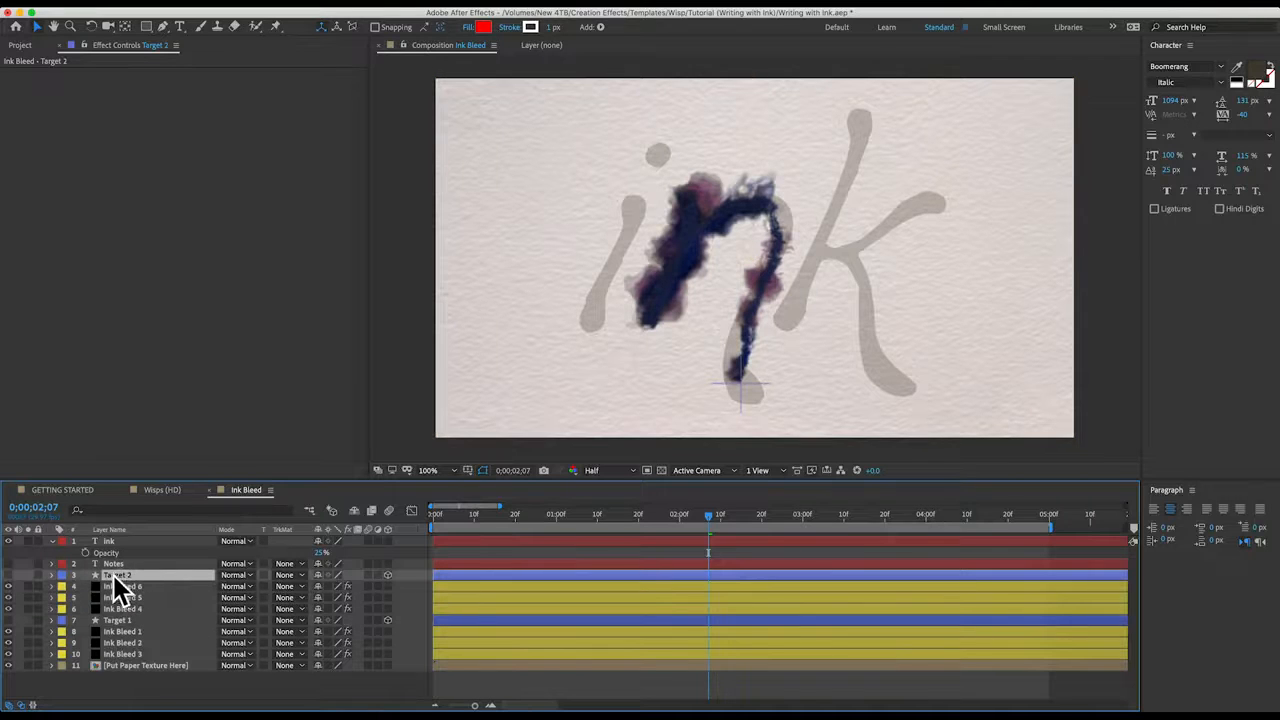
pyautogui.click(130, 587)
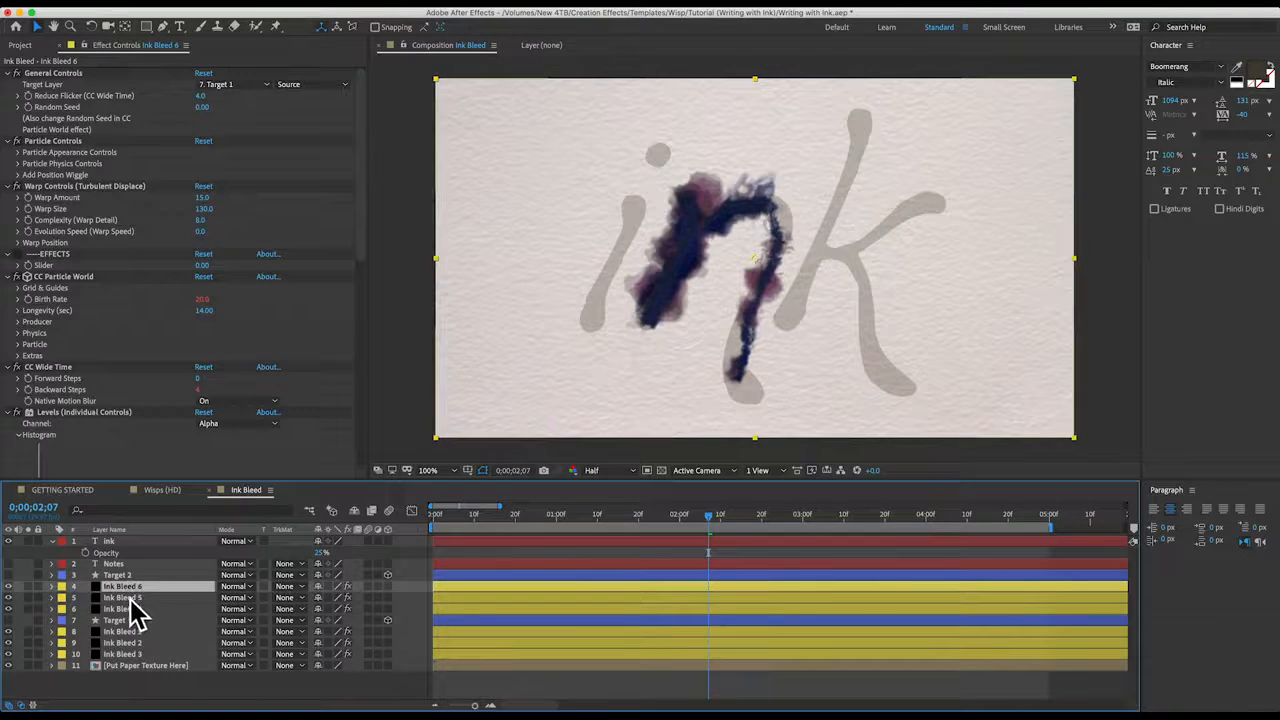
pyautogui.click(128, 621)
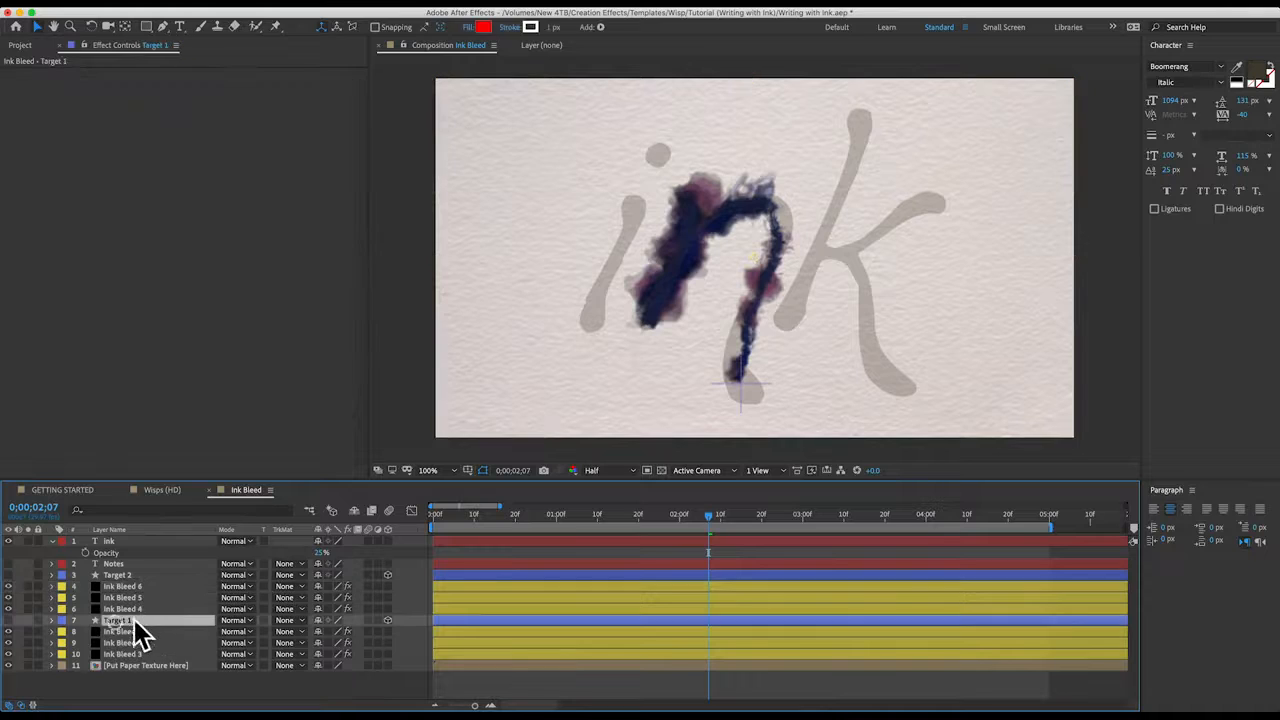
# Set the Target Layer of Ink Bleed 6, Ink Bleed 5 and Ink Bleed 4 to Target 2
pyautogui.click(130, 587)
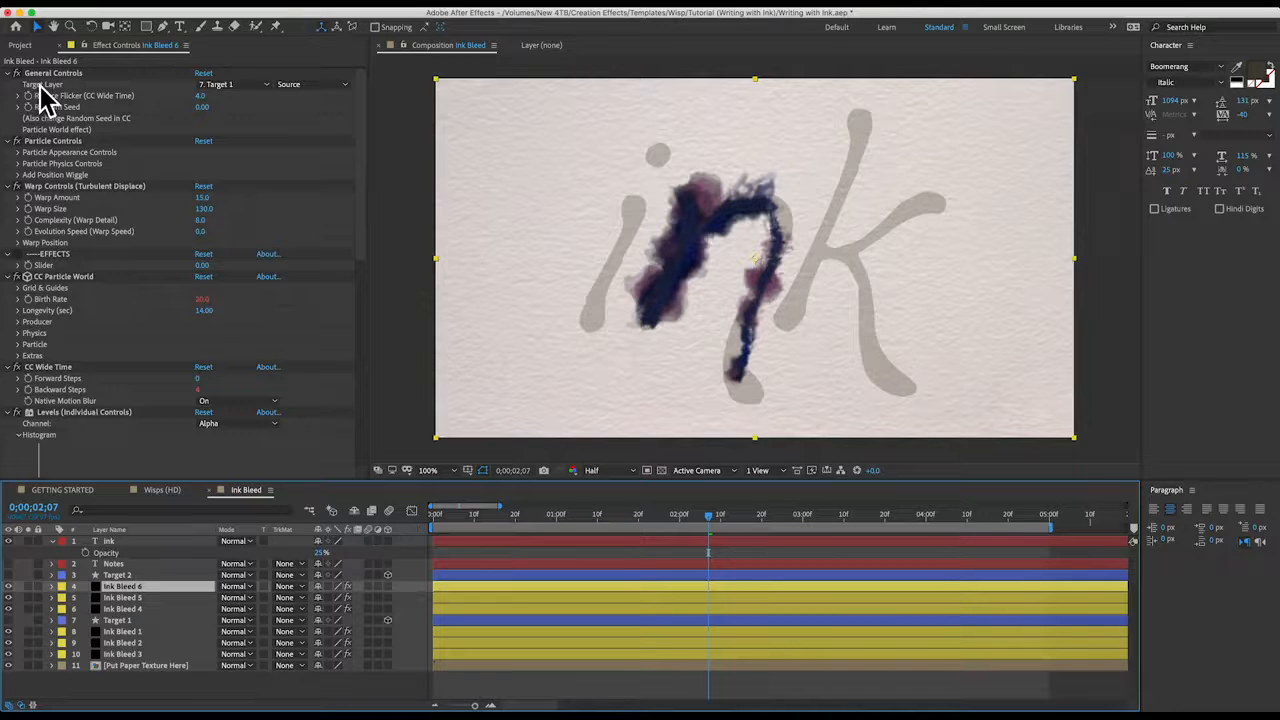
pyautogui.click(222, 83)
pyautogui.click(243, 145)
pyautogui.click(120, 597)
pyautogui.click(217, 85)
pyautogui.click(236, 144)
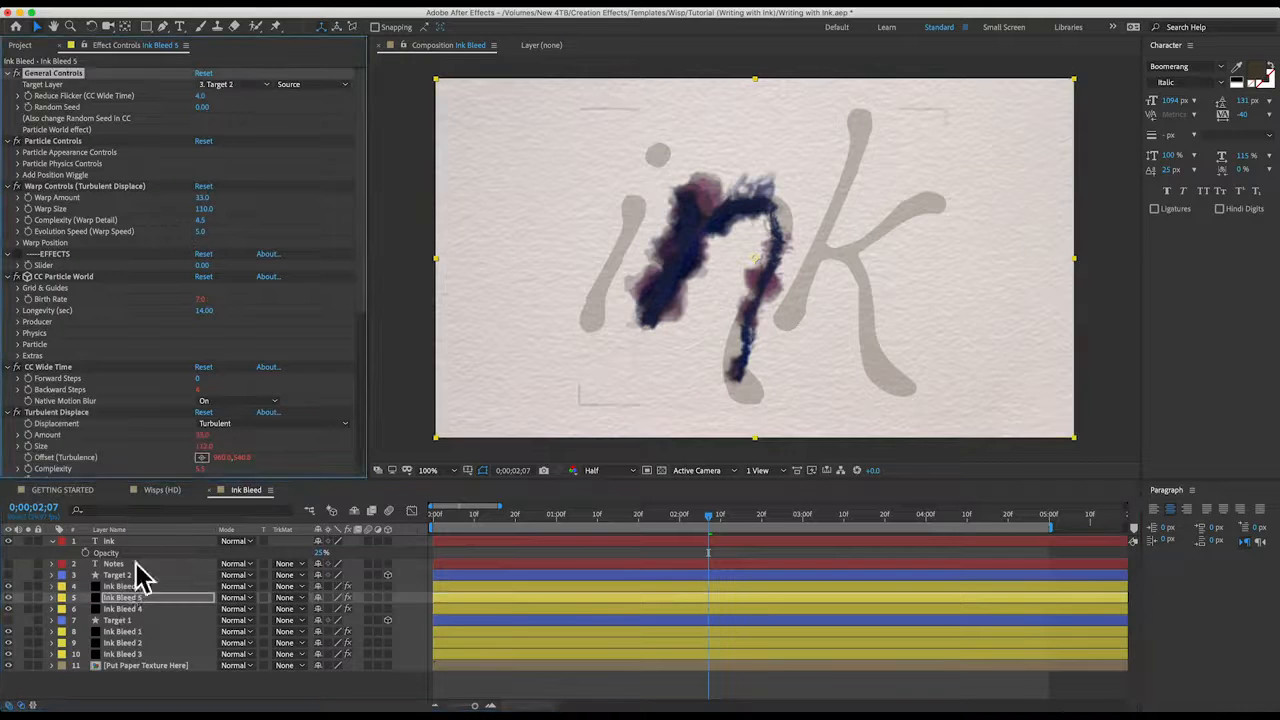
pyautogui.click(131, 607)
pyautogui.click(247, 83)
pyautogui.click(237, 148)
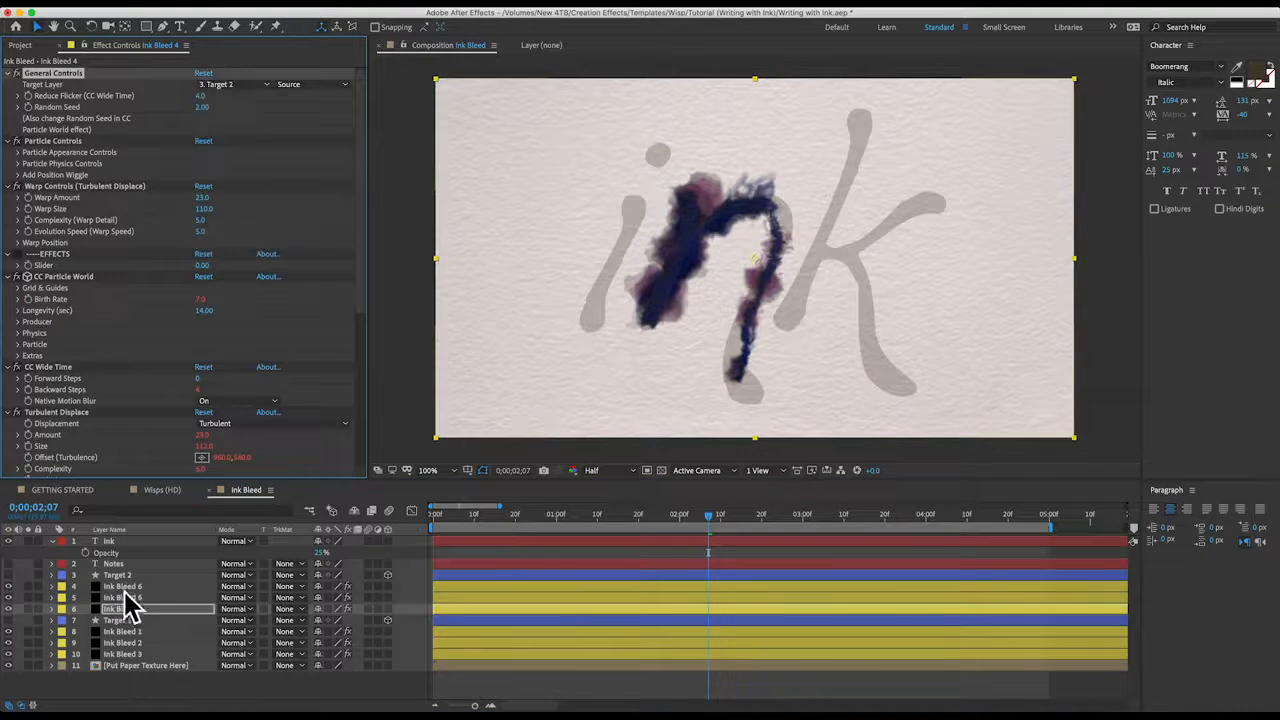
# Make the Target 2 layer visible and hide all six Ink Bleed layers
pyautogui.click(118, 576)
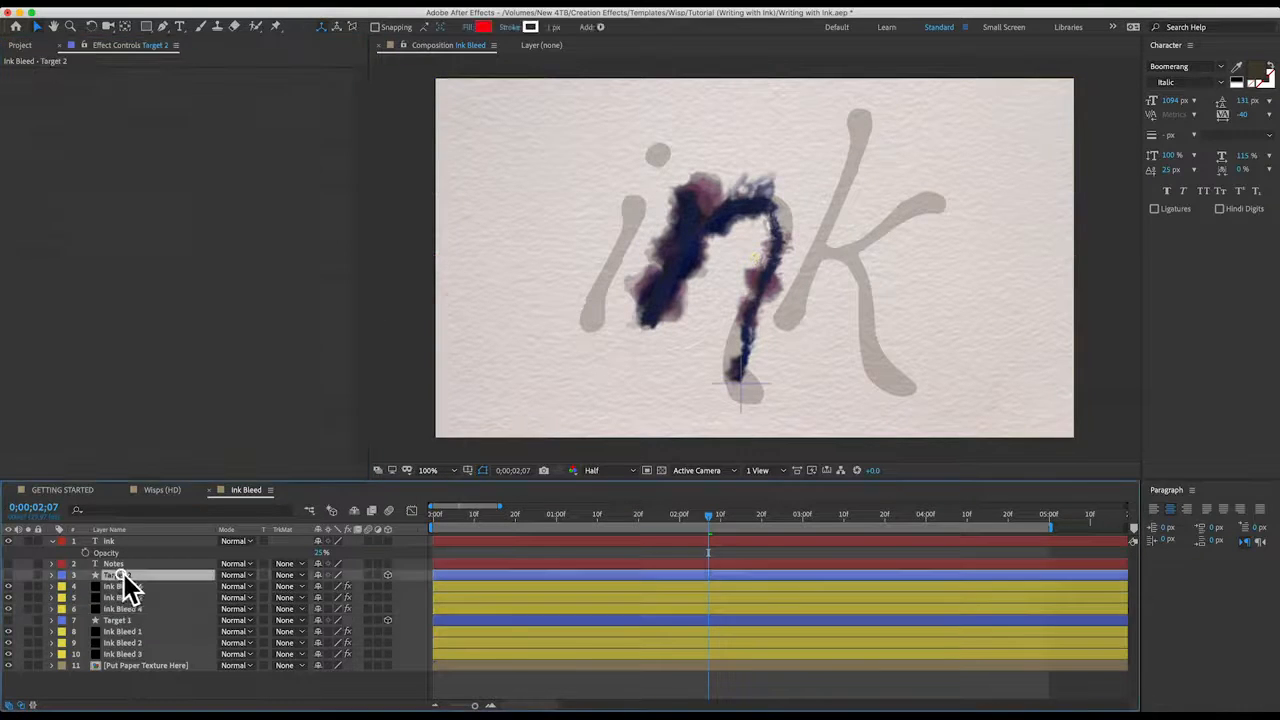
pyautogui.click(8, 576)
pyautogui.moveTo(9, 586); pyautogui.dragTo(9, 655)
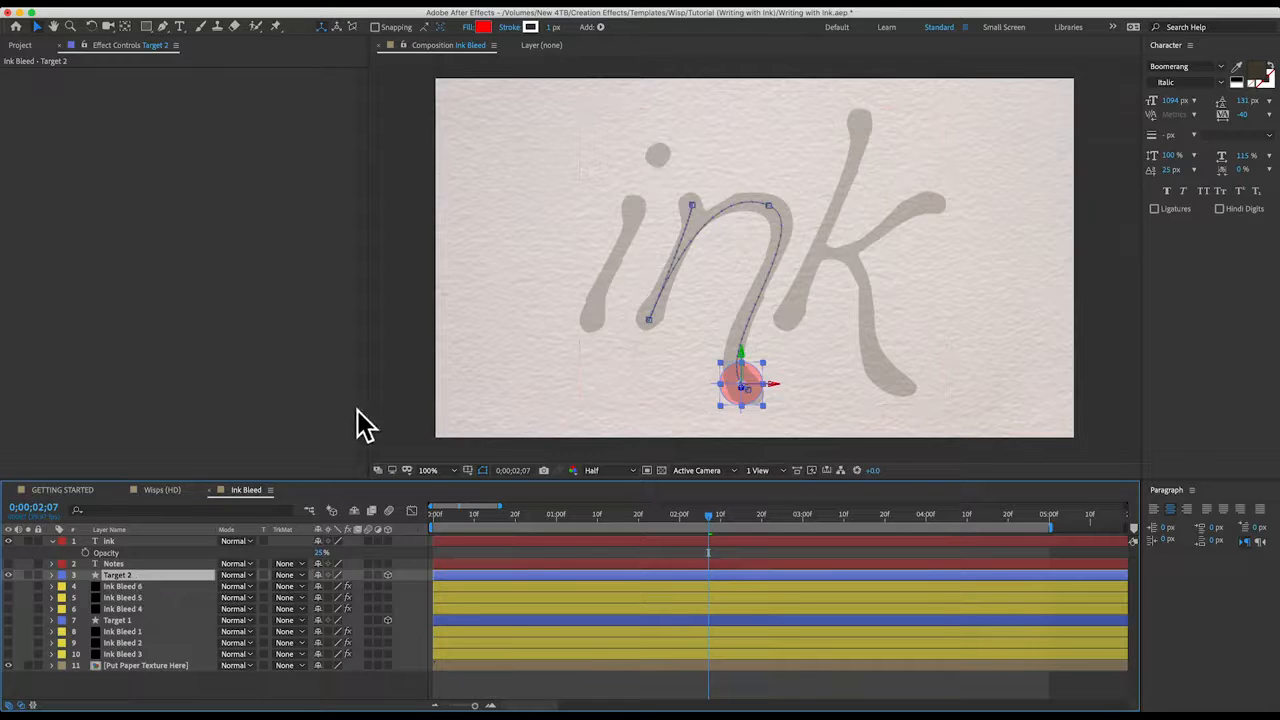
# Return to the first frame and delete the Position keyframes from Target 2
pyautogui.press('p')
pyautogui.press('Home')
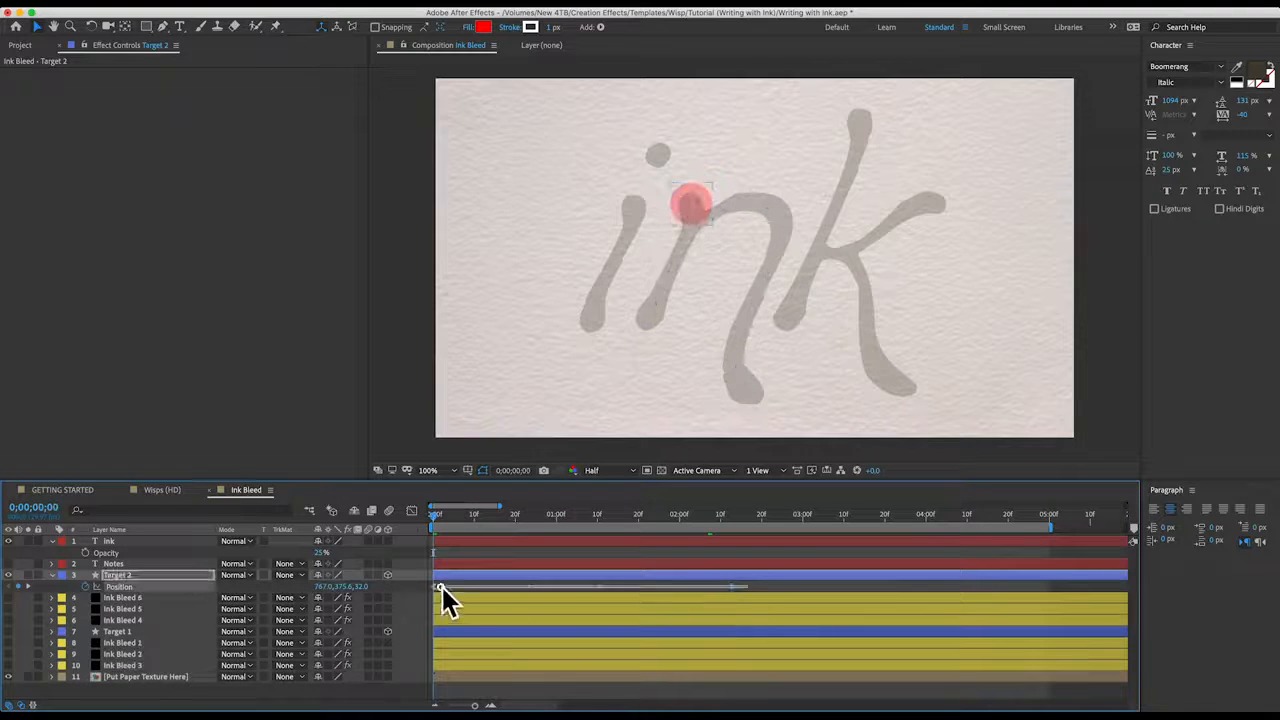
pyautogui.moveTo(441, 587); pyautogui.dragTo(429, 590)
pyautogui.press('Delete')
# Keyframe Target 2's Position from the top of the i's stem at 0;00;00;00 to its base at 0;00;01;28 and onto the dot at 0;00;01;29
pyautogui.moveTo(694, 210); pyautogui.dragTo(612, 328)
pyautogui.click(85, 587)
pyautogui.click(672, 518)
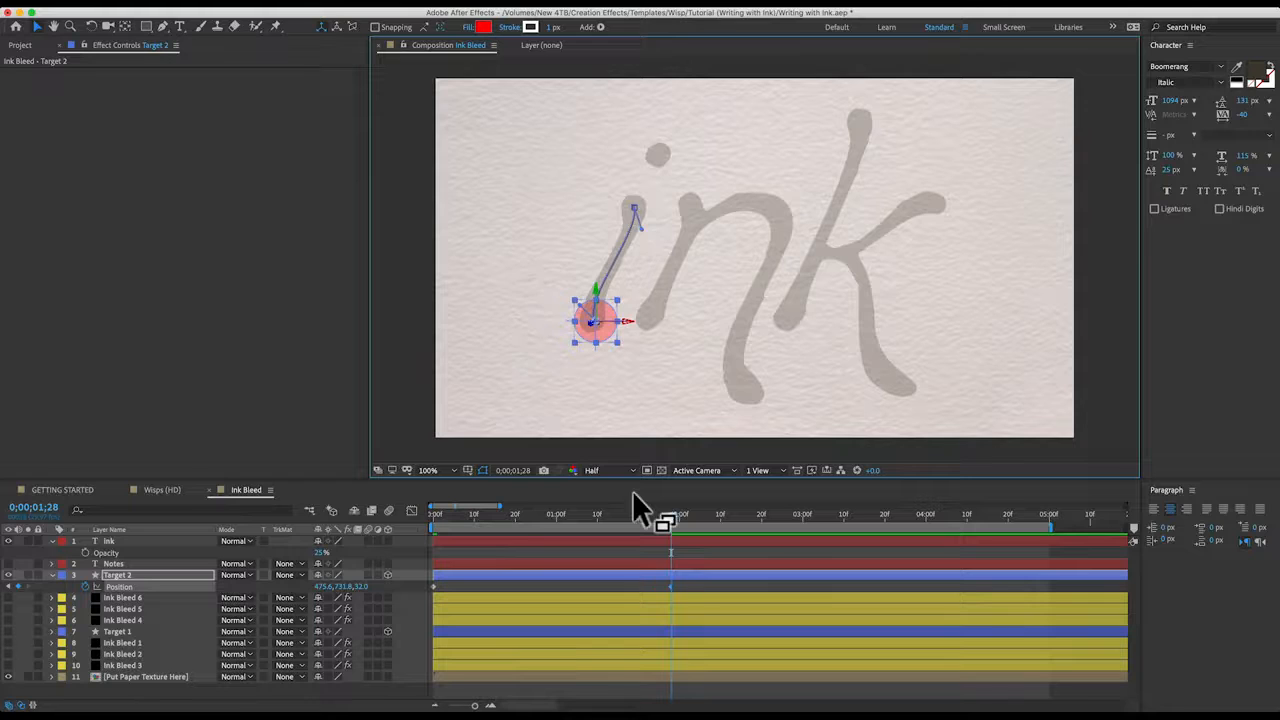
pyautogui.press('pagedown')
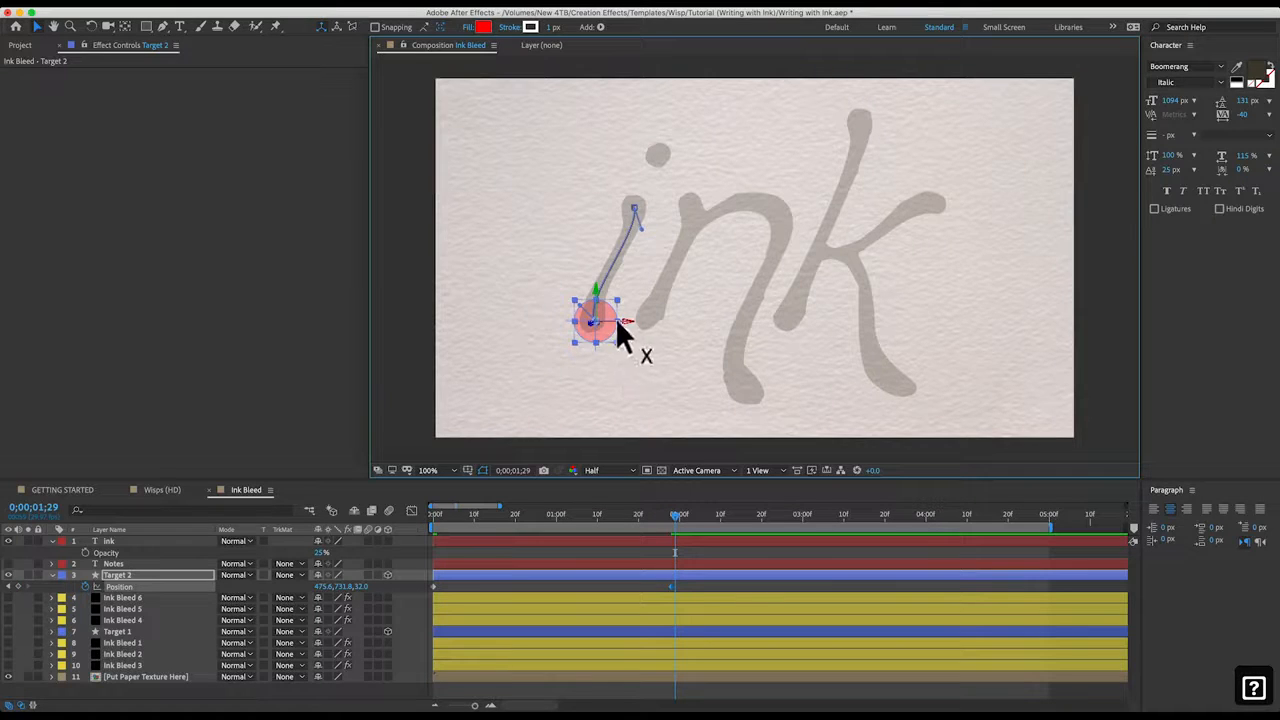
pyautogui.moveTo(612, 322); pyautogui.dragTo(677, 153)
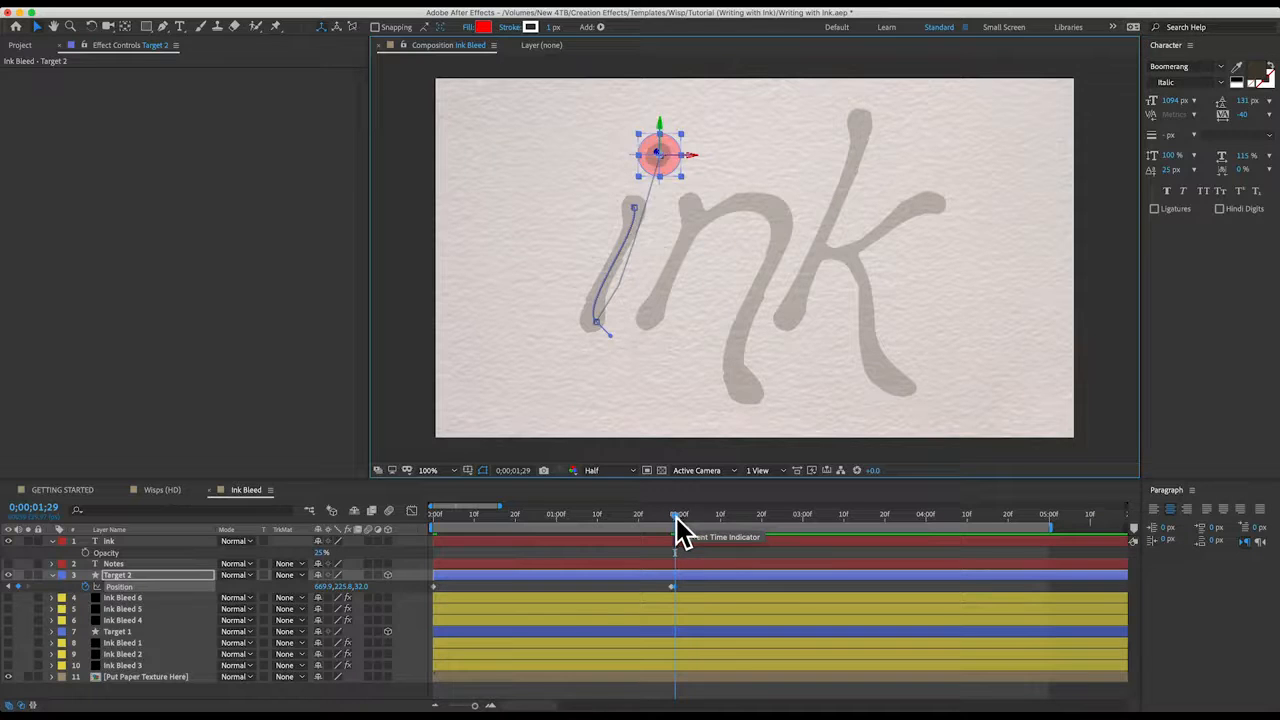
# Duplicate Target 2 with Ink Bleed 6, 5 and 4, and place the four copies directly above the paper texture layer
pyautogui.moveTo(677, 517); pyautogui.dragTo(725, 520)
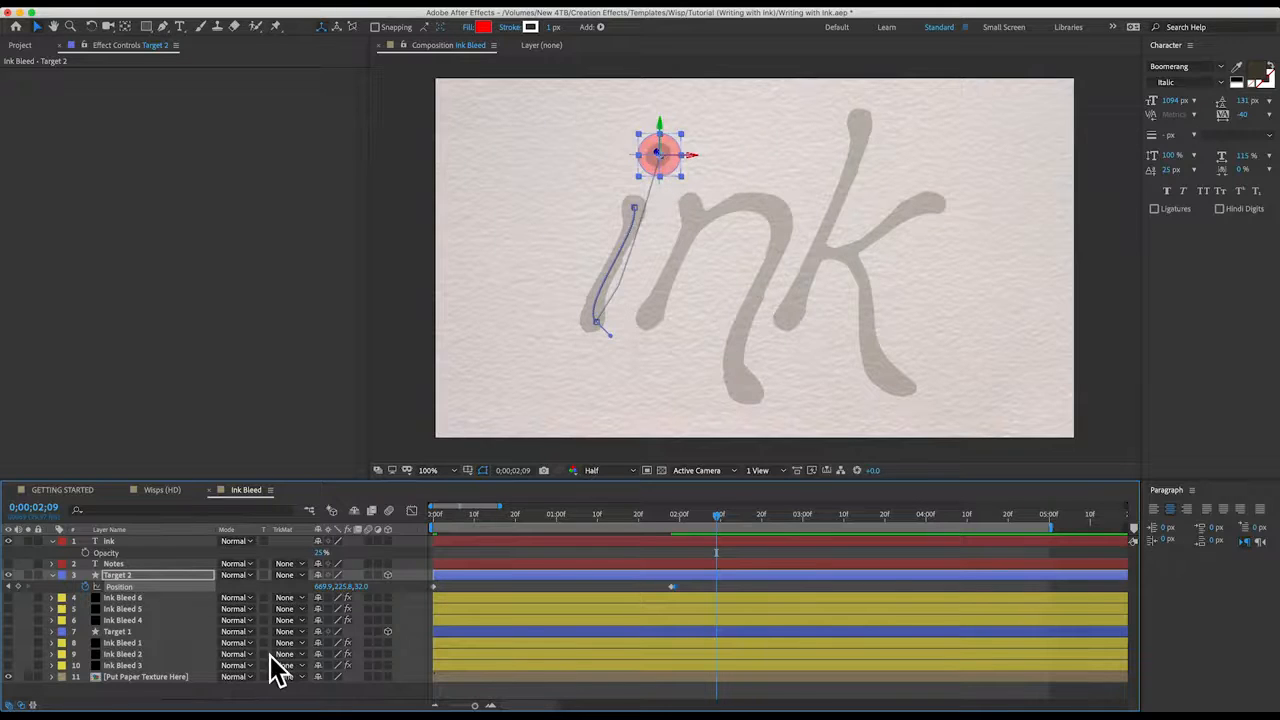
pyautogui.click(52, 576)
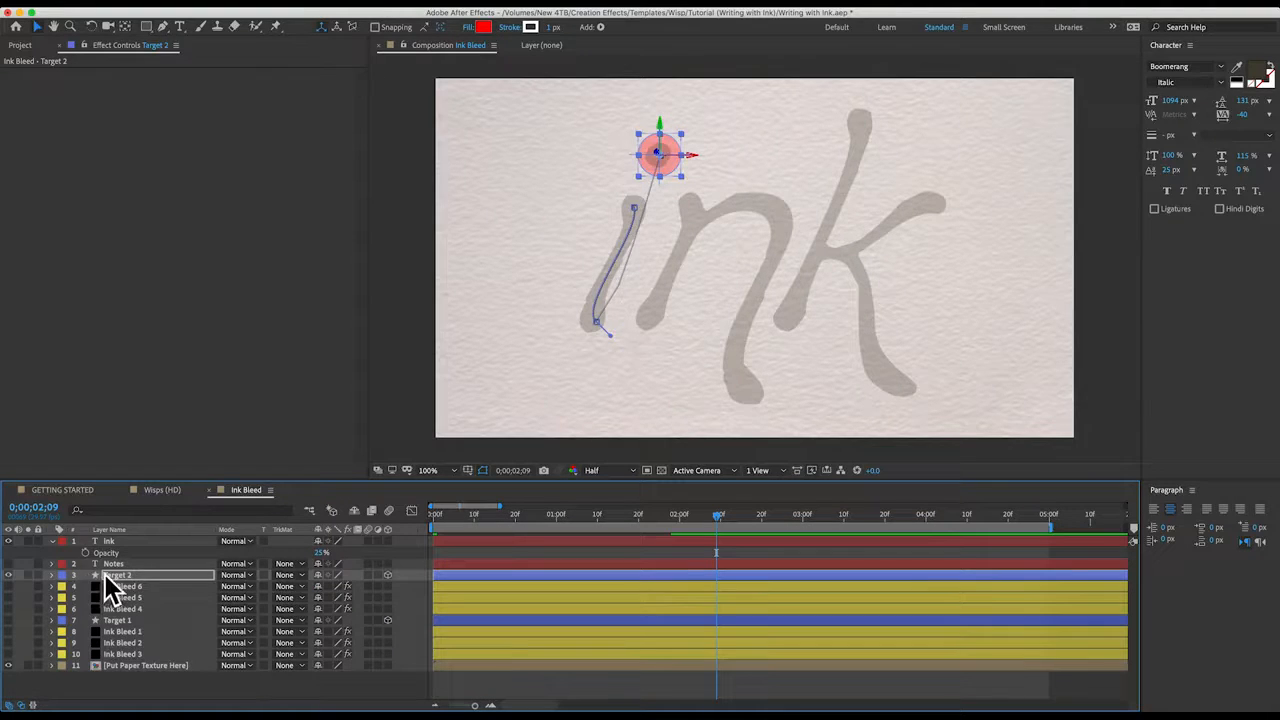
pyautogui.keyDown('shift'); pyautogui.click(118, 608); pyautogui.keyUp('shift')
pyautogui.press('super+d')
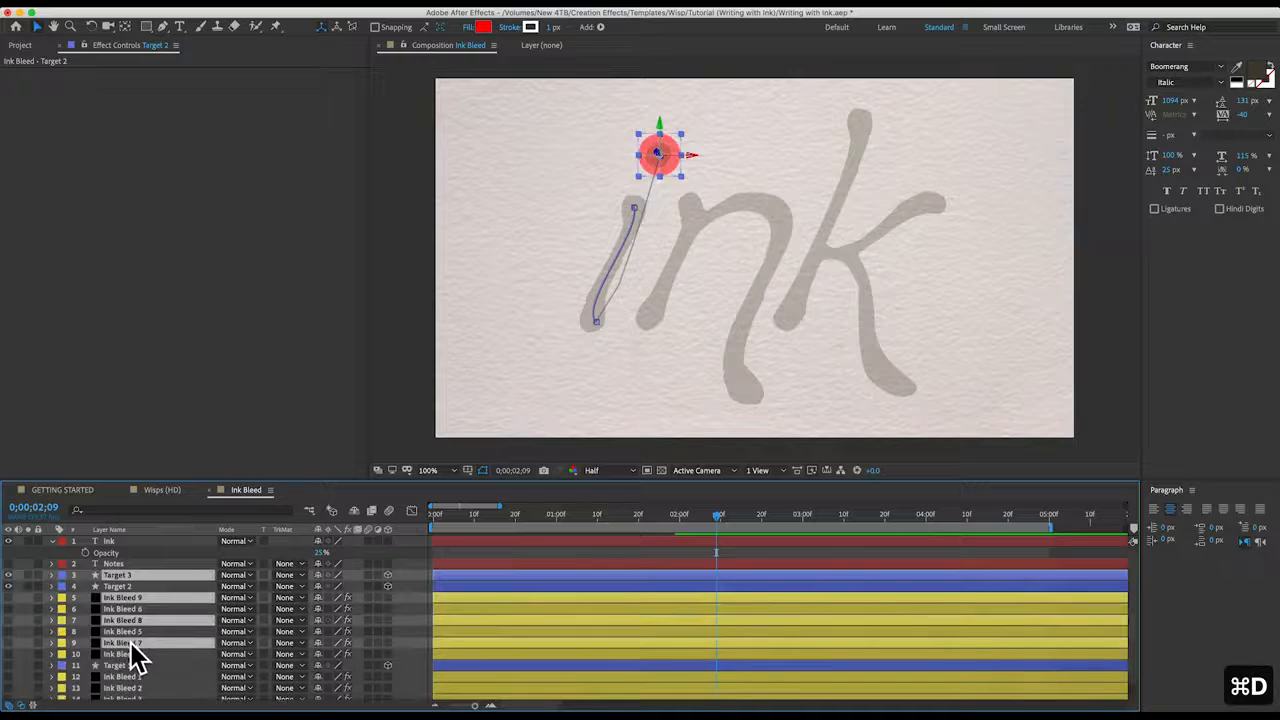
pyautogui.moveTo(121, 628); pyautogui.dragTo(124, 689)
pyautogui.click(120, 637)
# Set the Target Layer of Ink Bleed 9, Ink Bleed 8 and Ink Bleed 7 to Target 3
pyautogui.click(123, 660)
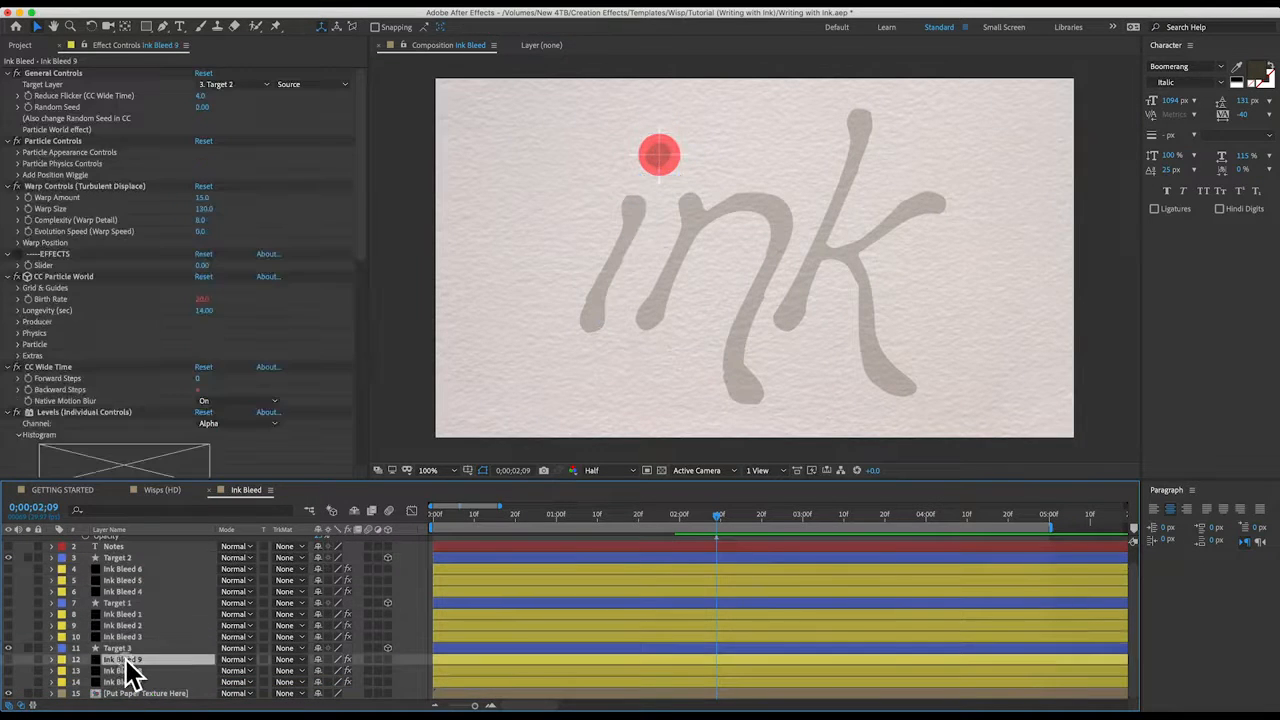
pyautogui.click(236, 84)
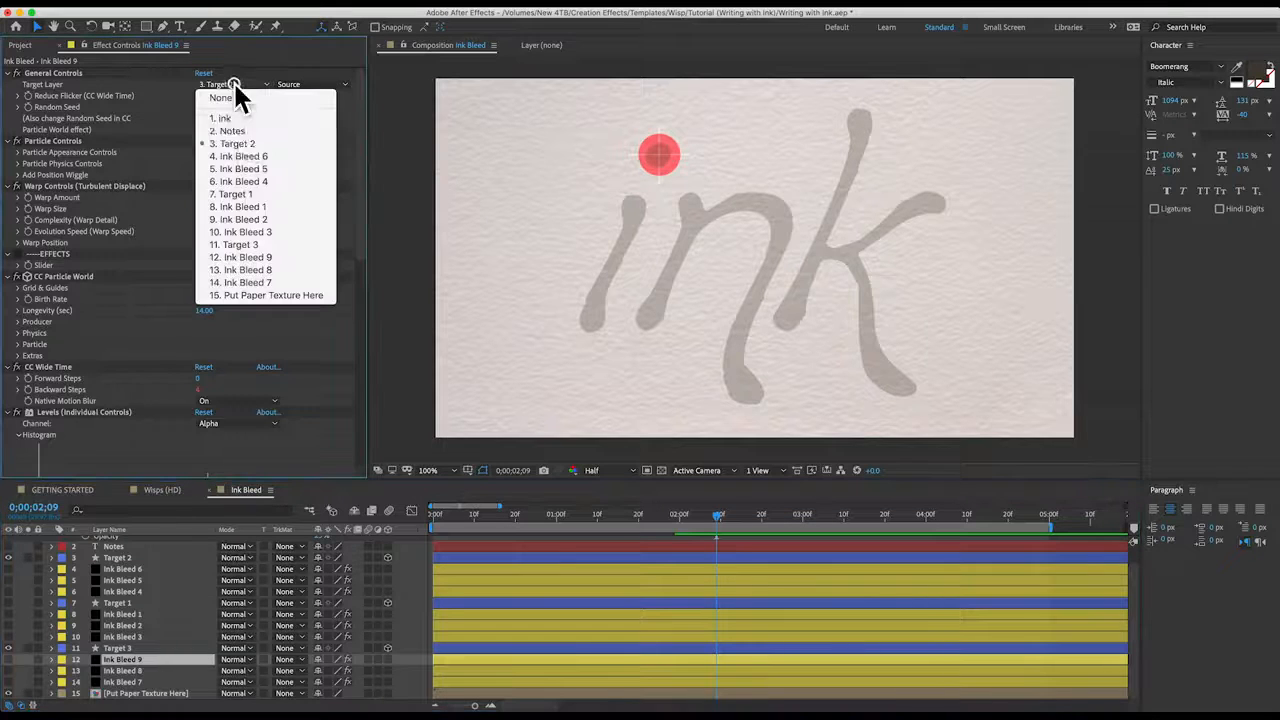
pyautogui.click(254, 245)
pyautogui.click(123, 671)
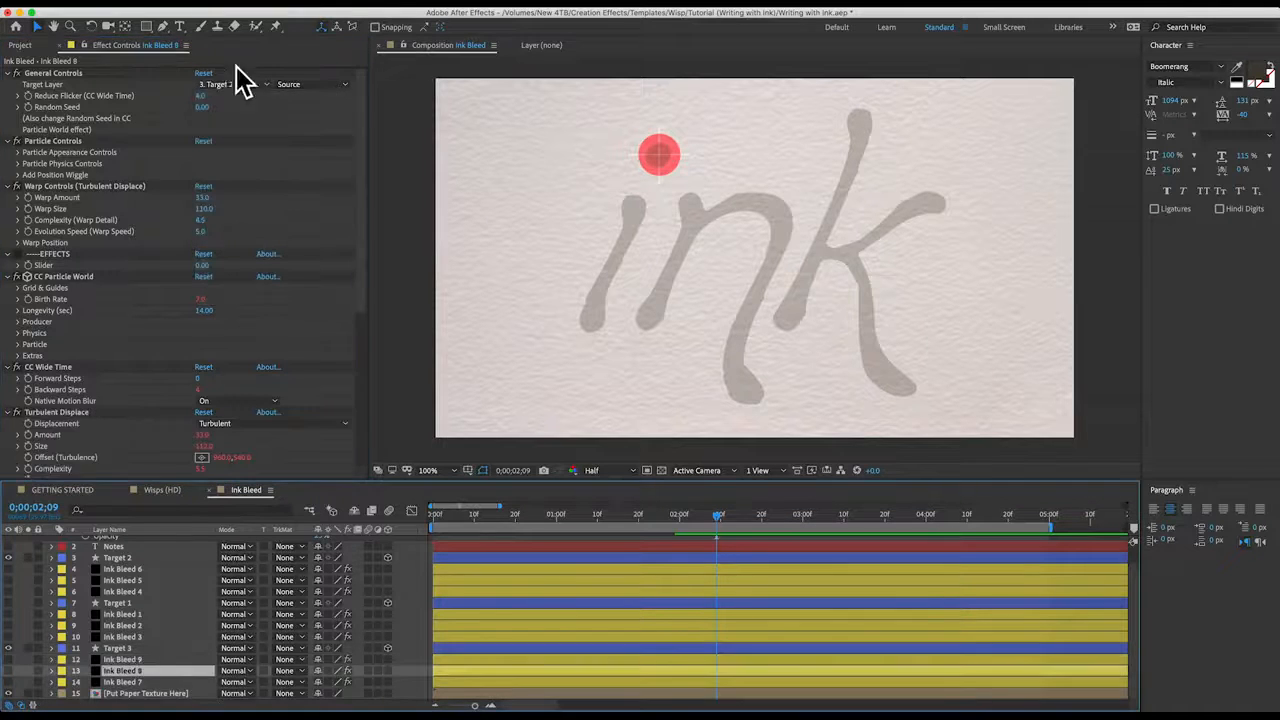
pyautogui.click(236, 84)
pyautogui.click(236, 245)
pyautogui.click(123, 682)
pyautogui.click(233, 84)
pyautogui.click(222, 243)
# Restart Target 3's Position keyframes, with the top of the k's stem at the first frame and the end of its leg at 0;00;03;12
pyautogui.click(117, 648)
pyautogui.press('p')
pyautogui.press('Home')
pyautogui.click(86, 660)
pyautogui.moveTo(669, 150); pyautogui.dragTo(862, 126)
pyautogui.click(852, 515)
pyautogui.moveTo(862, 126); pyautogui.dragTo(888, 425)
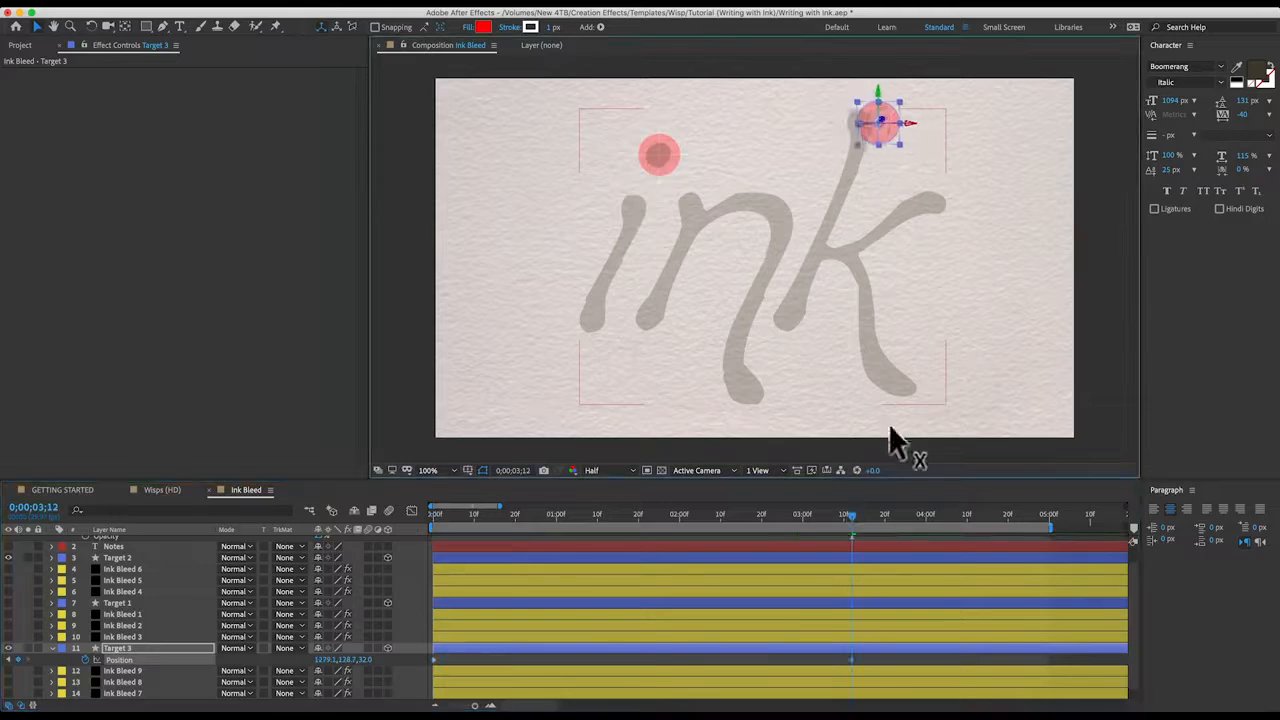
# Add Target 3 Position keyframes between these at the stem's base, the stem junction, the arm's tip, and where the leg begins at 0;00;02;23
pyautogui.click(511, 515)
pyautogui.moveTo(869, 172); pyautogui.dragTo(787, 317)
pyautogui.click(589, 515)
pyautogui.moveTo(813, 333); pyautogui.dragTo(820, 253)
pyautogui.click(676, 515)
pyautogui.moveTo(846, 296); pyautogui.dragTo(933, 204)
pyautogui.click(774, 515)
pyautogui.moveTo(923, 306); pyautogui.dragTo(849, 254)
# Adjust Target 3's motion path so its segments follow the curves of the letter k, and collapse the layer's properties
pyautogui.moveTo(933, 204); pyautogui.dragTo(866, 241)
pyautogui.moveTo(839, 293); pyautogui.dragTo(860, 289)
pyautogui.moveTo(900, 387); pyautogui.dragTo(855, 384)
pyautogui.moveTo(829, 263); pyautogui.dragTo(848, 264)
pyautogui.moveTo(787, 317); pyautogui.dragTo(799, 303)
pyautogui.moveTo(860, 124); pyautogui.dragTo(875, 130)
pyautogui.click(52, 648)
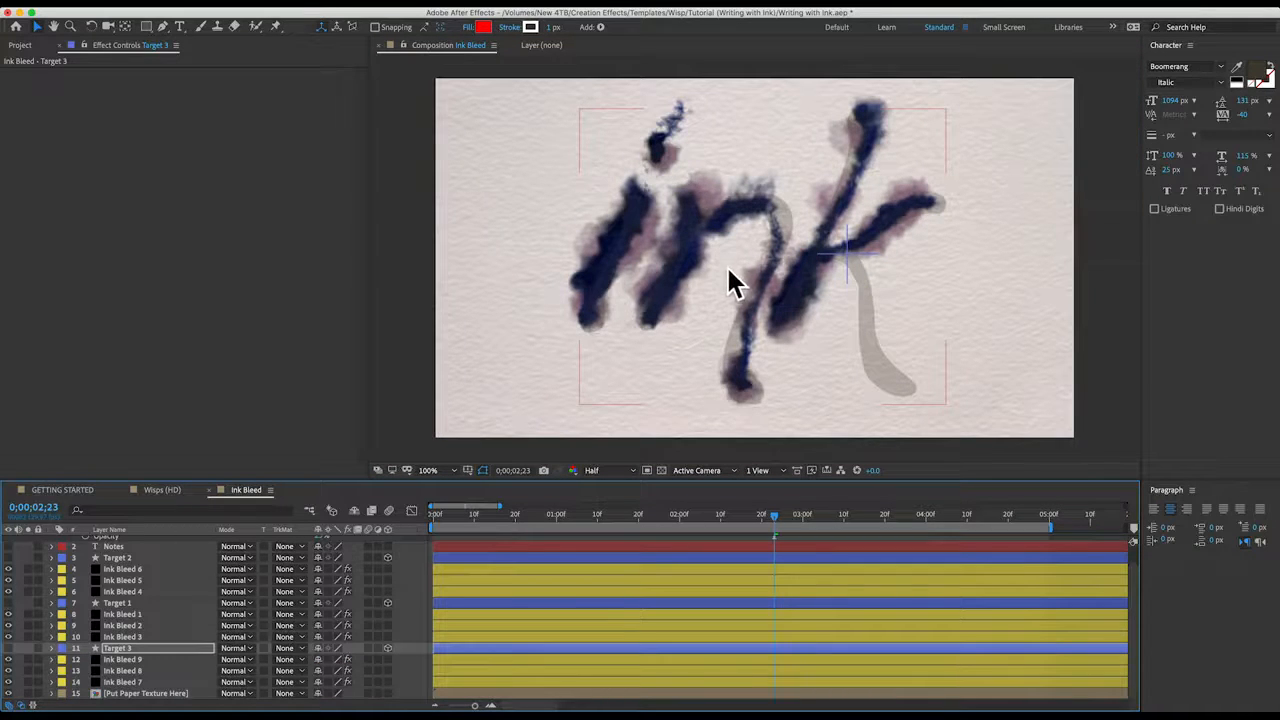
# Shift Target 1 and Ink Bleed 1, 2 and 3 together in time so they start at about 1.5 seconds
pyautogui.click(471, 534)
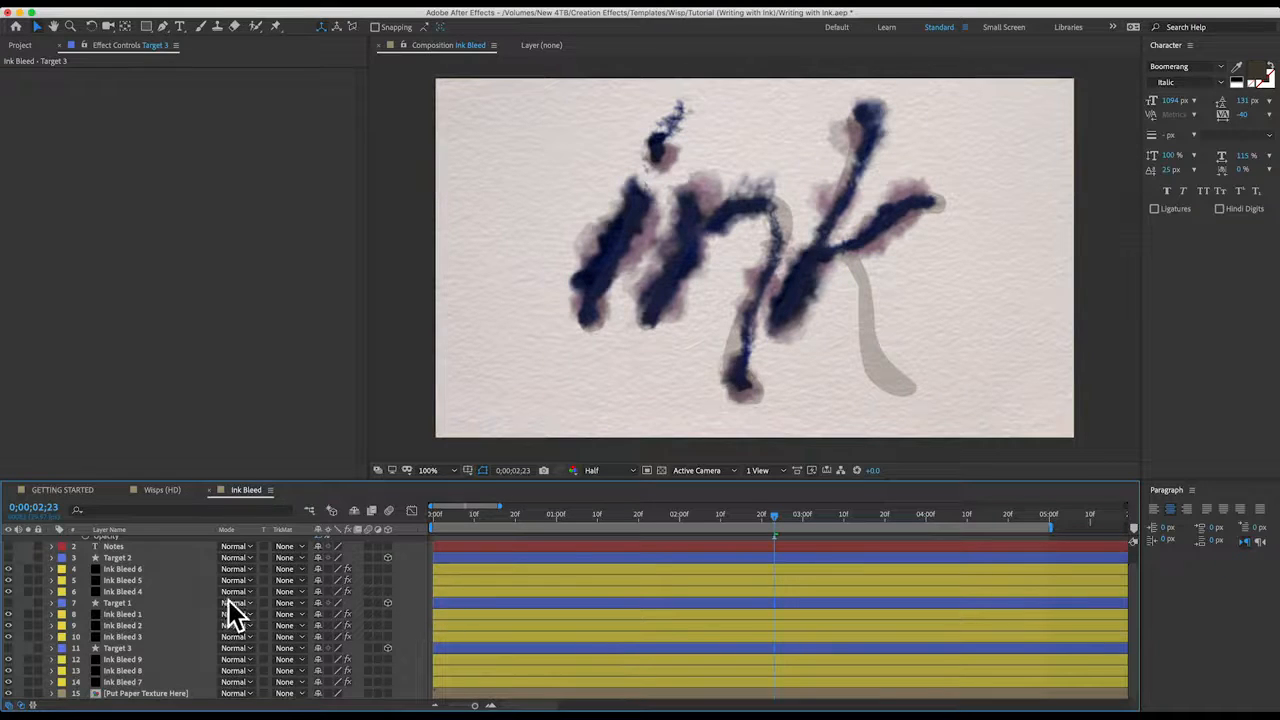
pyautogui.click(461, 603)
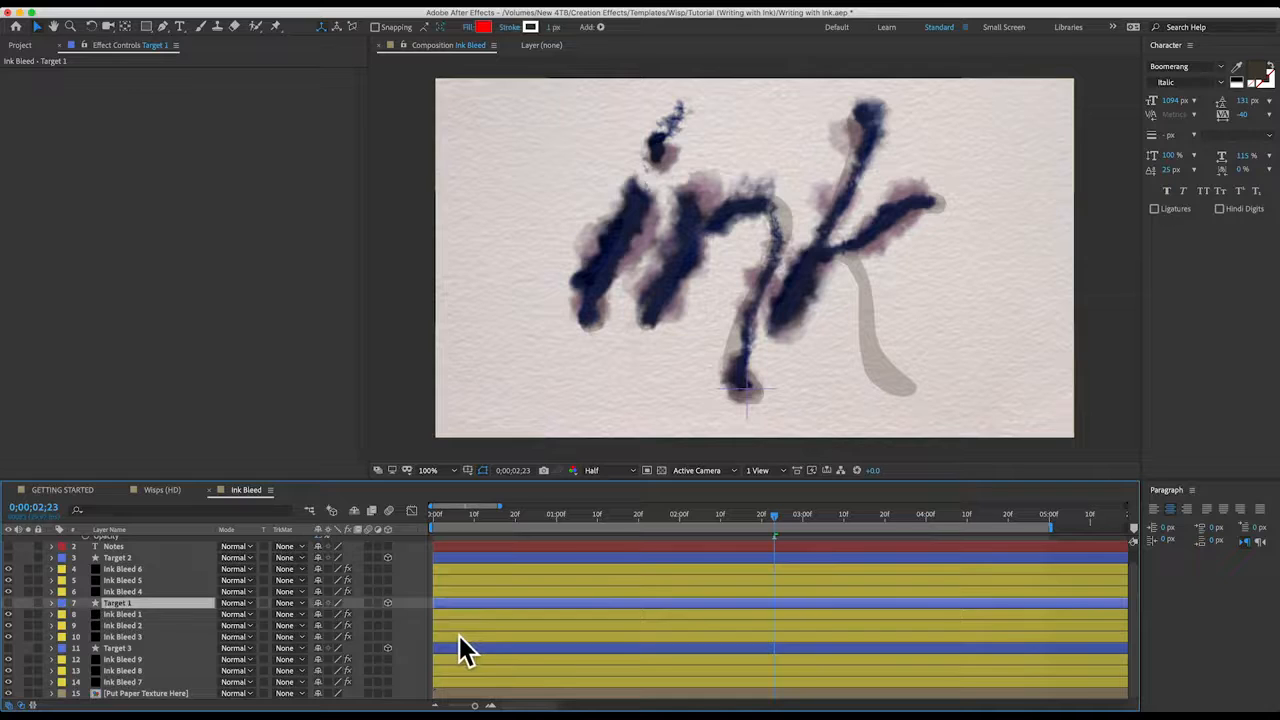
pyautogui.keyDown('shift'); pyautogui.click(459, 635); pyautogui.keyUp('shift')
pyautogui.moveTo(453, 615); pyautogui.dragTo(634, 595)
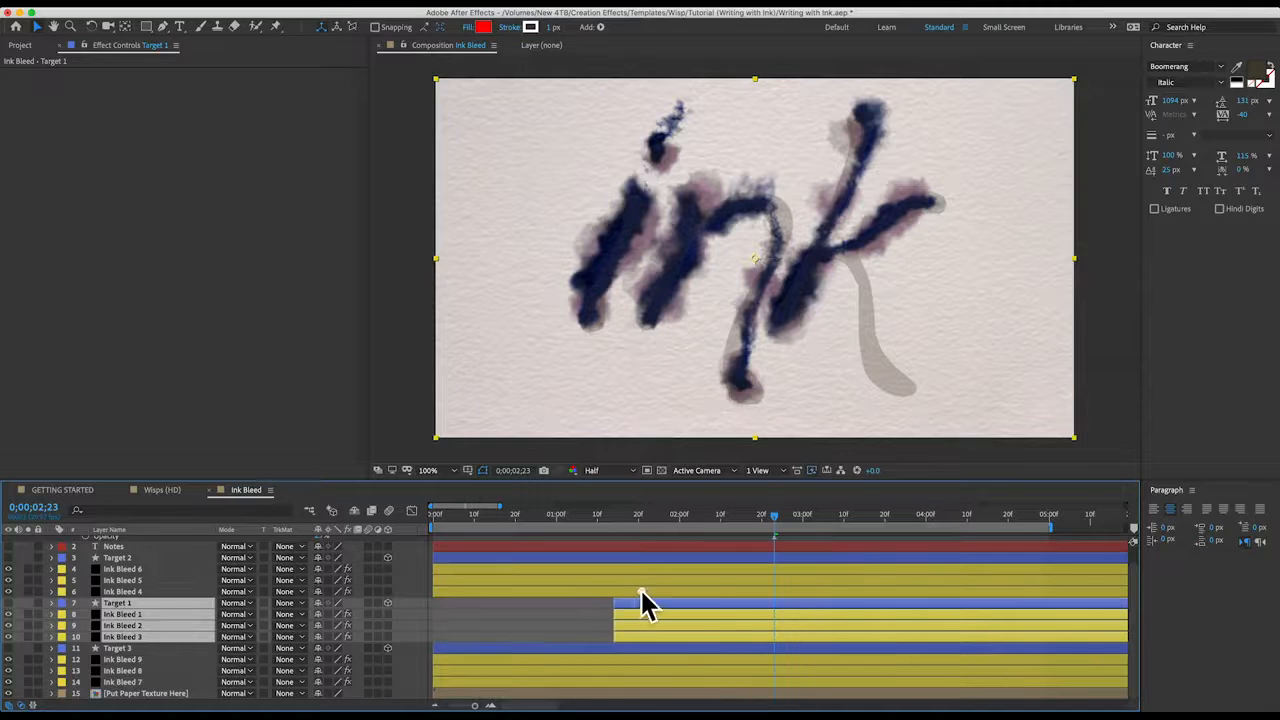
# Shift Target 3 and Ink Bleed 9, 8 and 7 together in time so they start at about 3 seconds
pyautogui.click(518, 648)
pyautogui.keyDown('shift'); pyautogui.click(563, 683); pyautogui.keyUp('shift')
pyautogui.moveTo(512, 682); pyautogui.dragTo(883, 685)
# Hide the ink text layer that served as the lettering guide
pyautogui.press('-')
pyautogui.press('-')
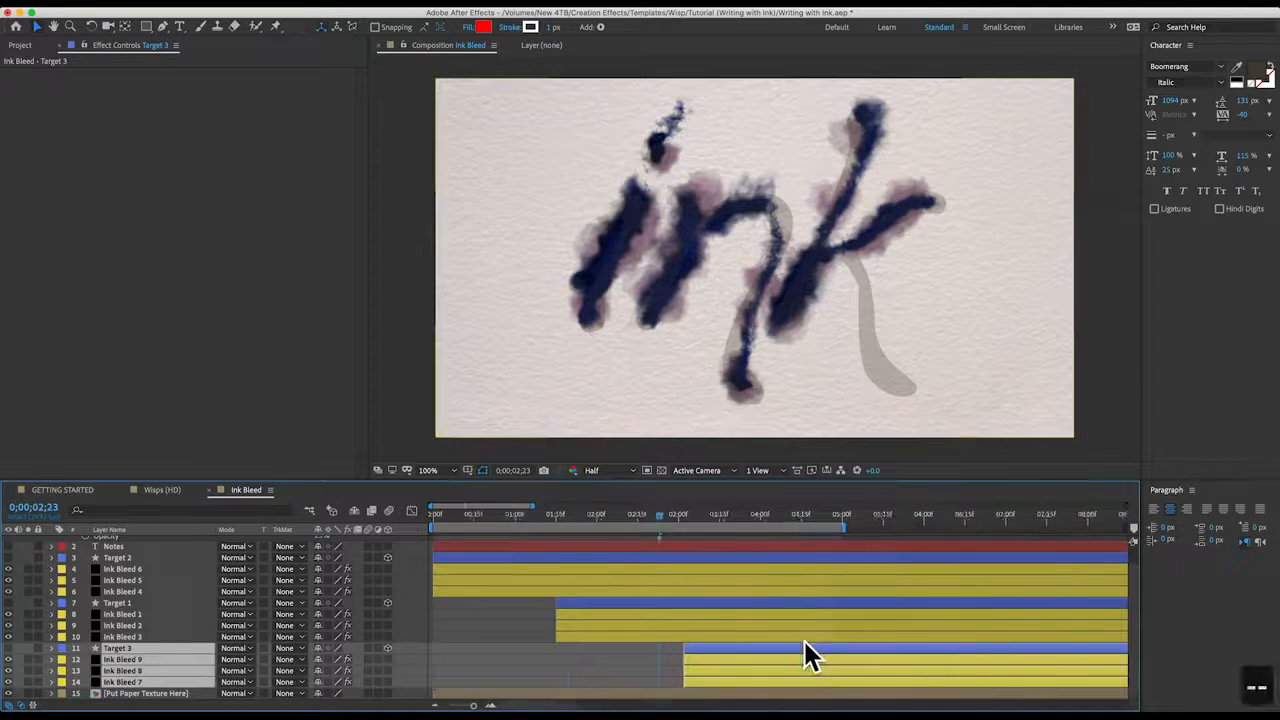
pyautogui.scroll(2, 88, 571)
pyautogui.click(8, 541)
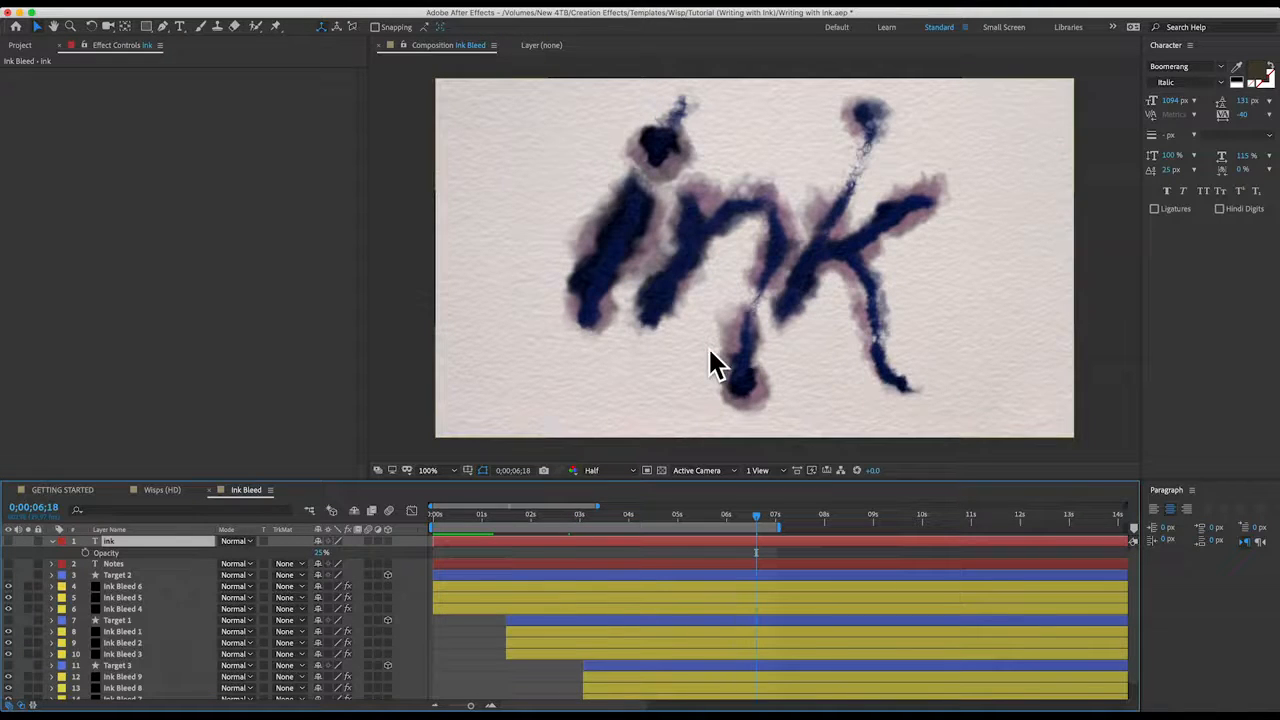
# Pre-compose all target and Ink Bleed layers, from Target 2 to Ink Bleed 7, as Pre-comp 1 with all attributes moved
pyautogui.click(117, 576)
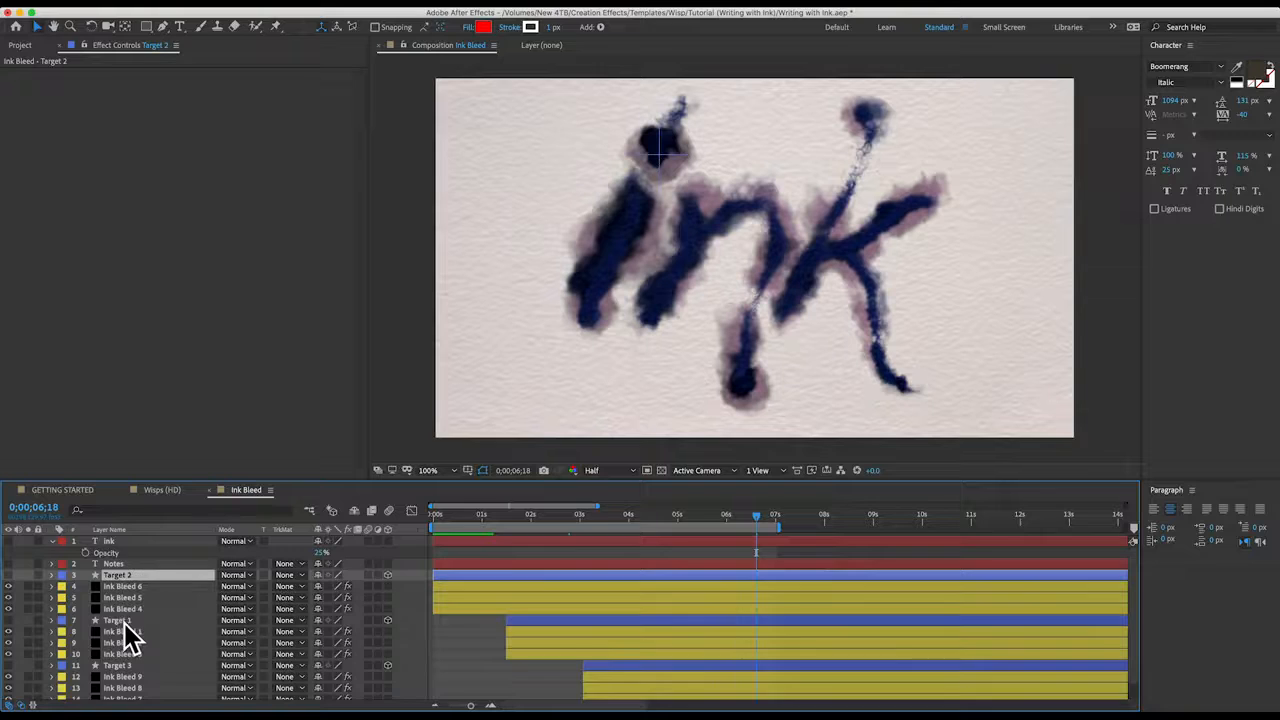
pyautogui.scroll(-2, 124, 624)
pyautogui.hscroll(3, 124, 624)
pyautogui.keyDown('shift'); pyautogui.click(126, 682); pyautogui.keyUp('shift')
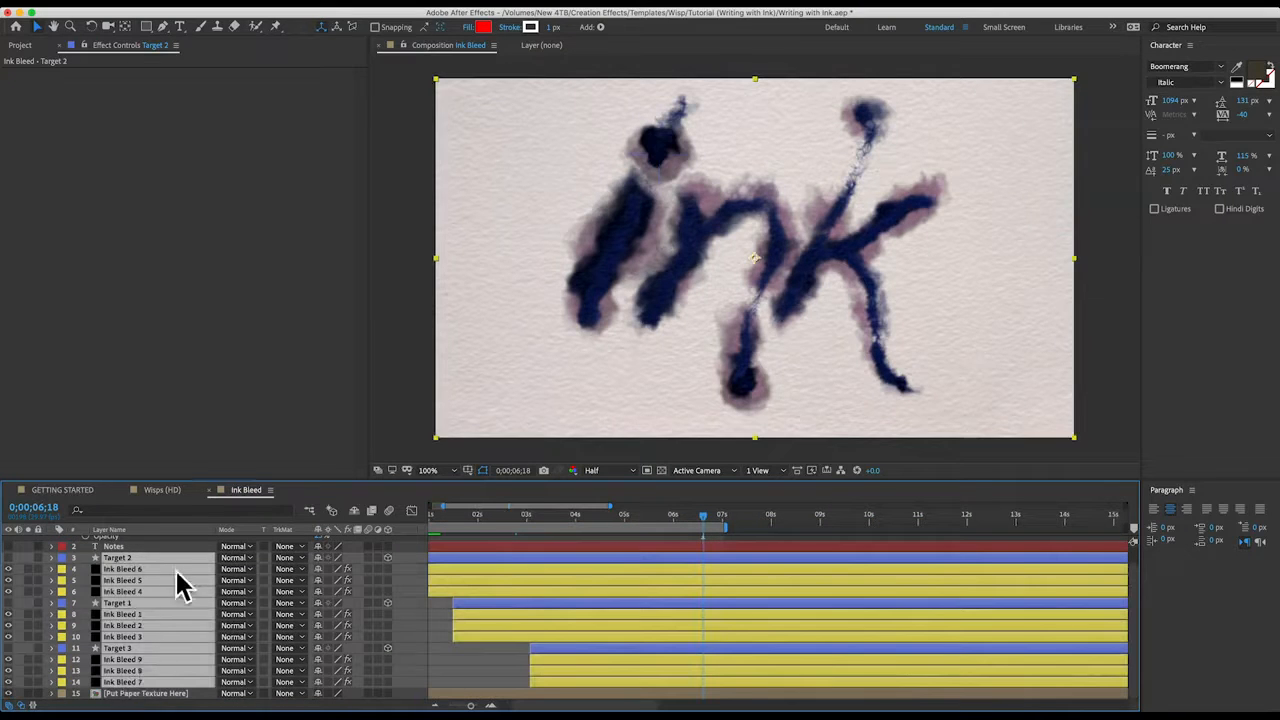
pyautogui.click(207, 14)
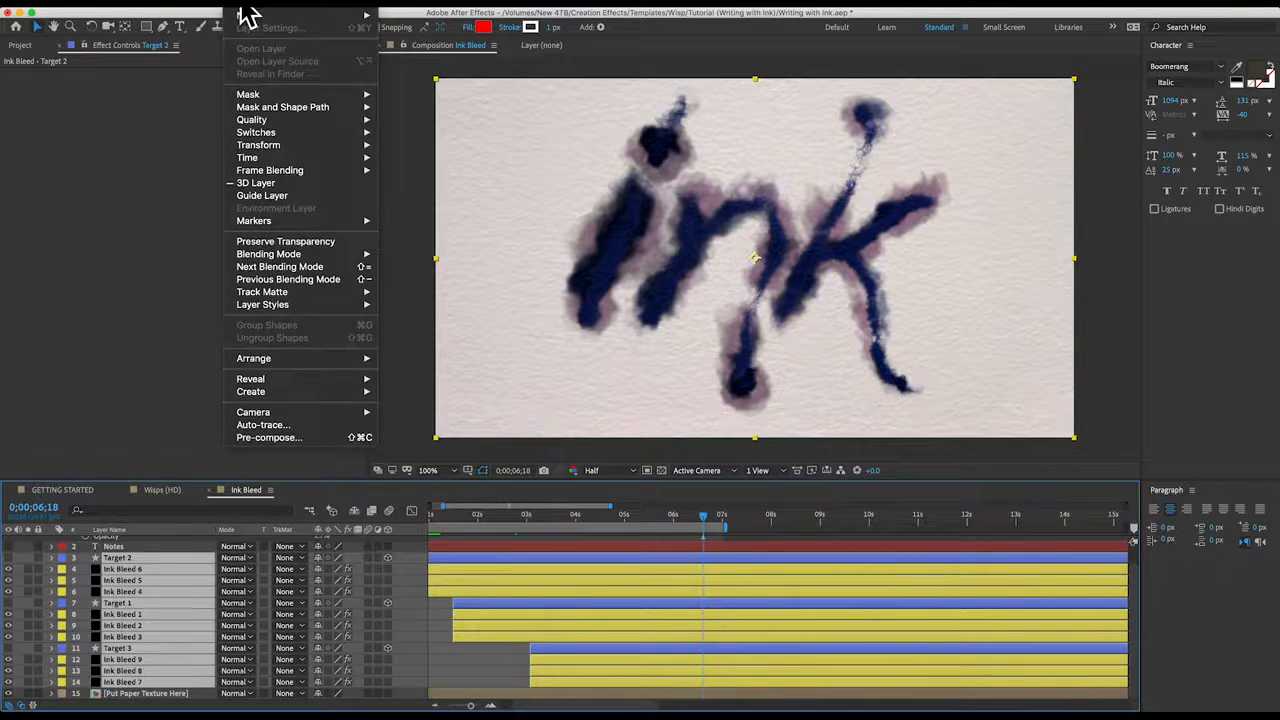
pyautogui.click(281, 440)
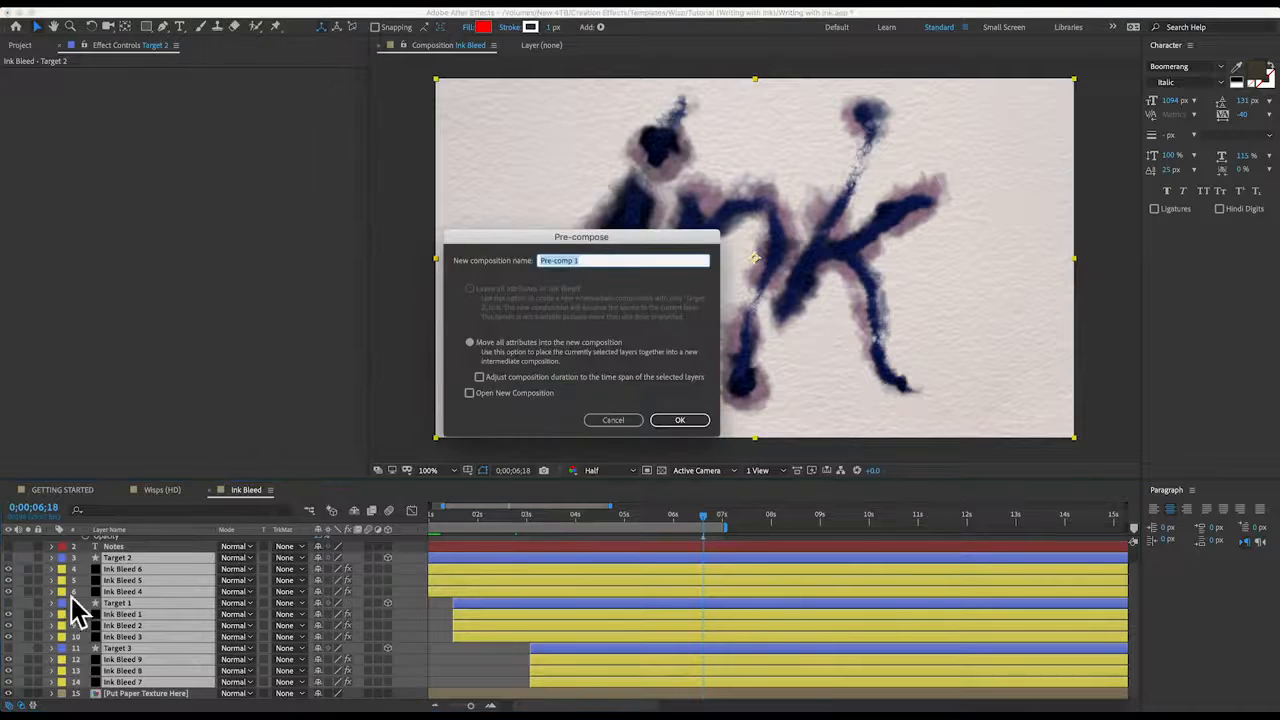
pyautogui.click(677, 433)
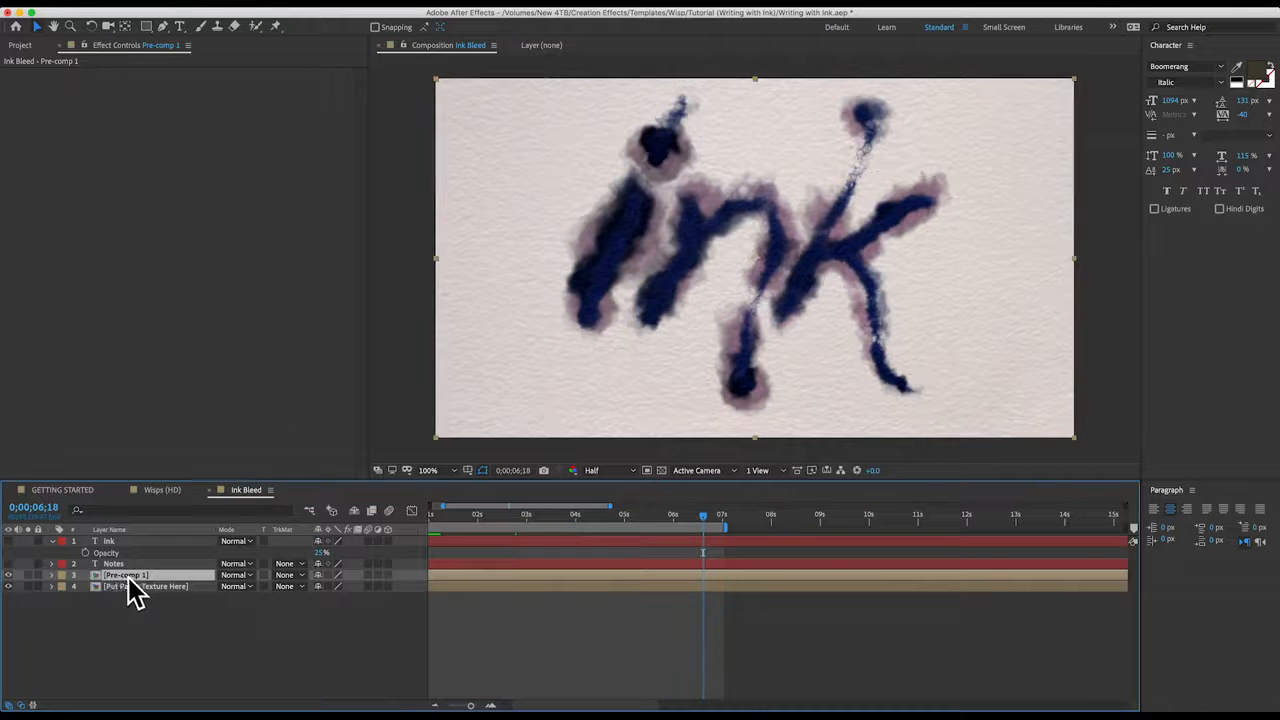
# Scale Pre-comp 1 down to about 41% and play back the handwriting animation
pyautogui.press('s')
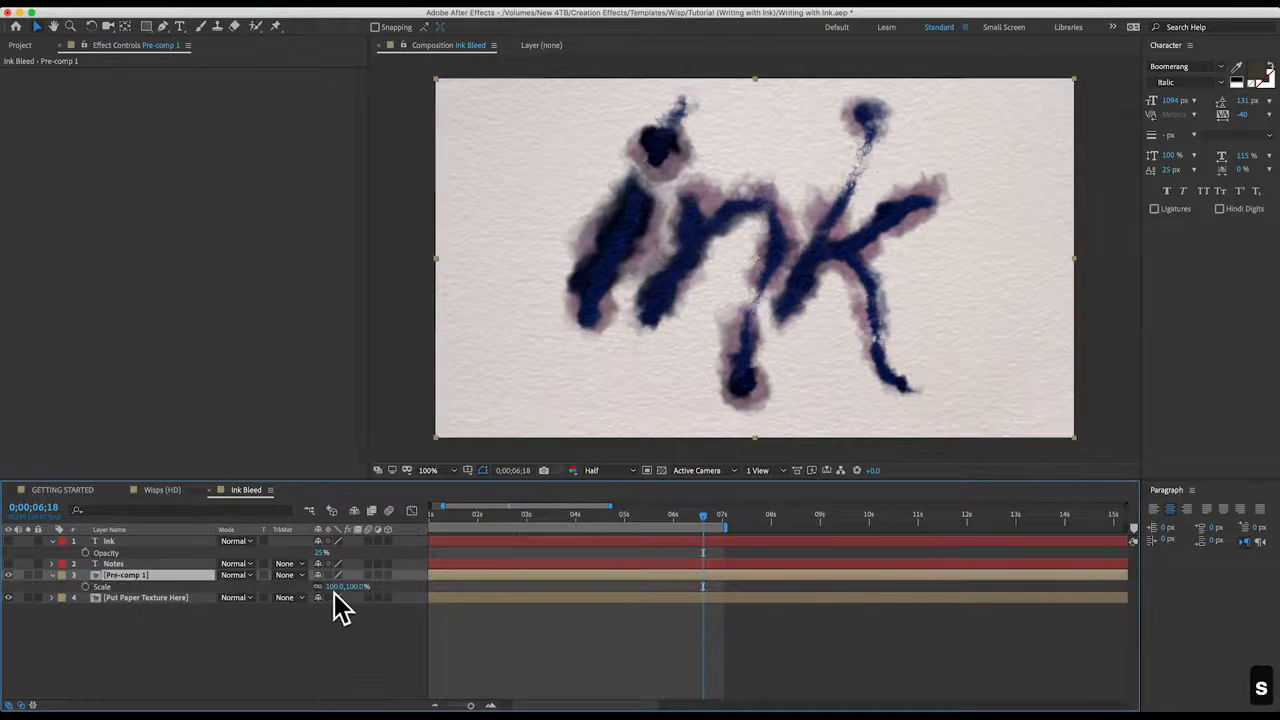
pyautogui.moveTo(313, 592); pyautogui.dragTo(300, 595)
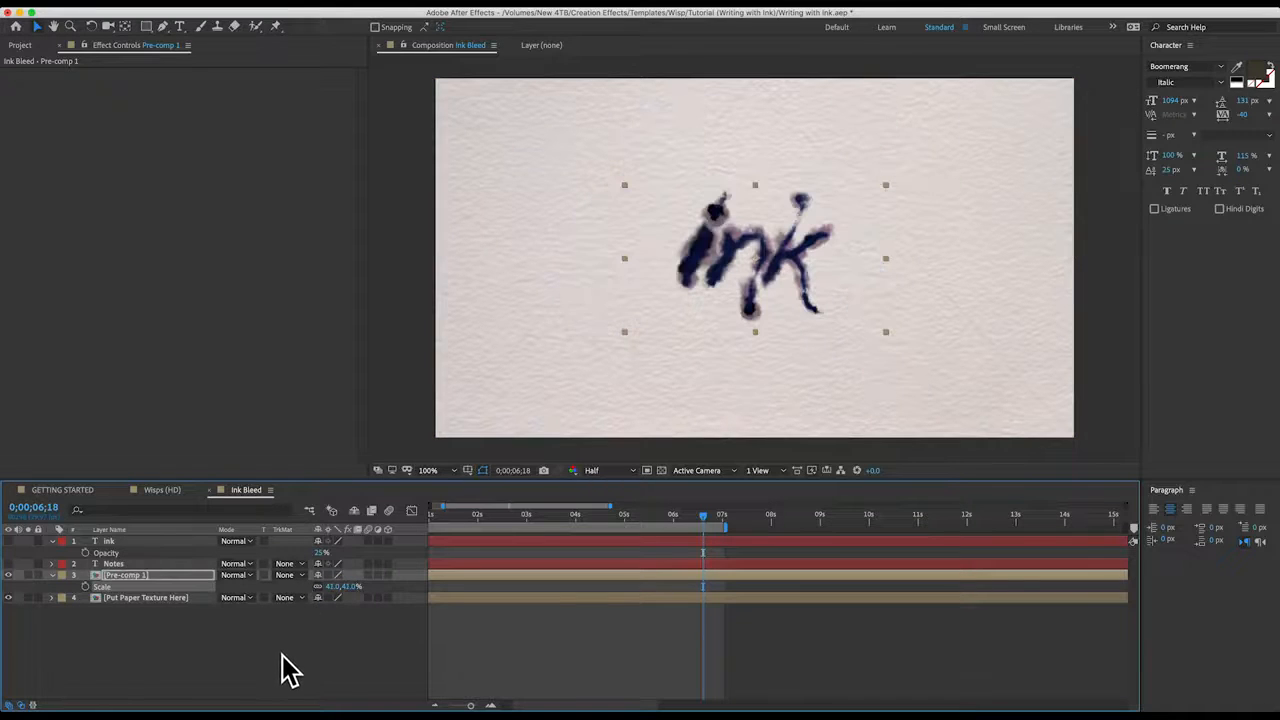
pyautogui.press('space')
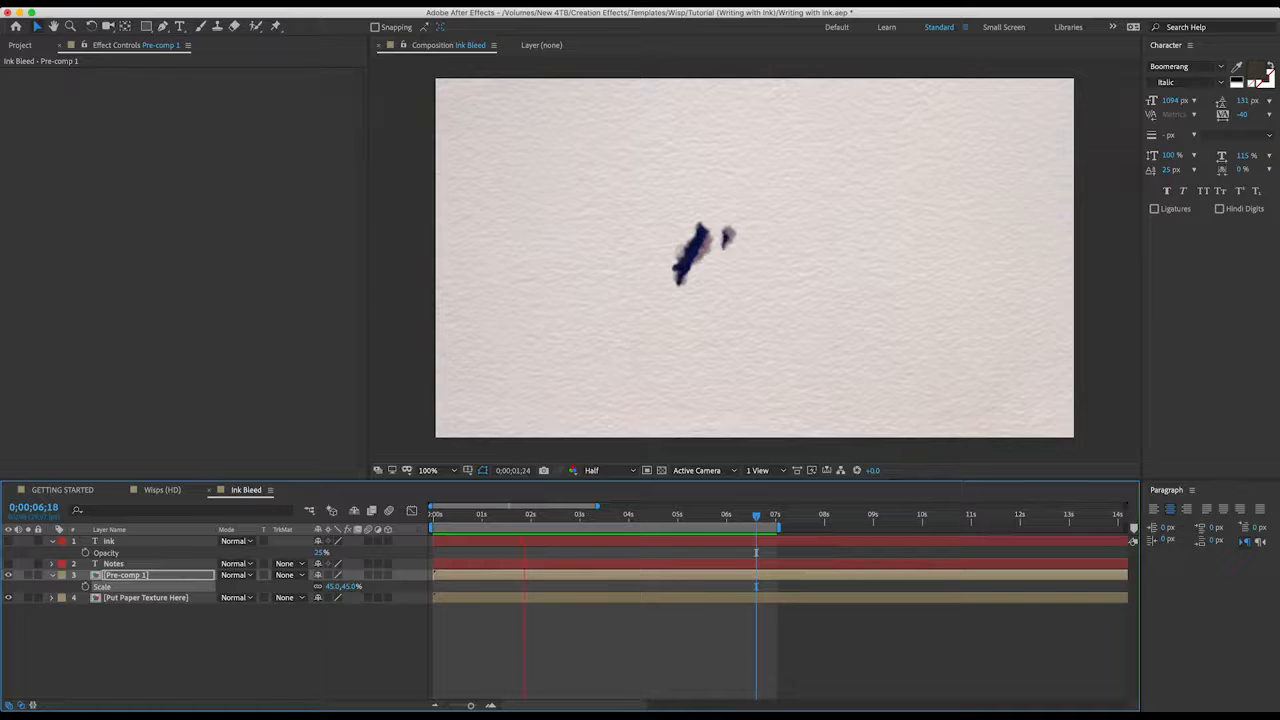